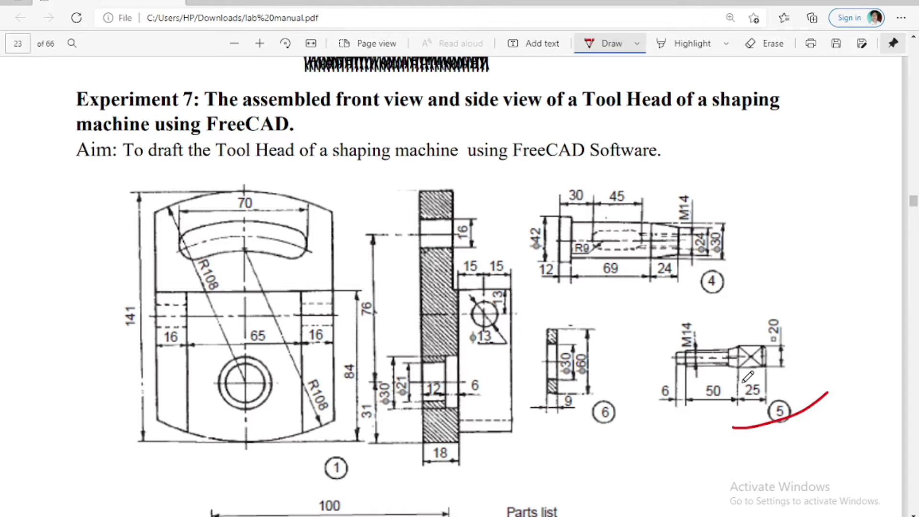
Start a new sketch on the XY_Plane
scroll(524, 383, "up", 8)
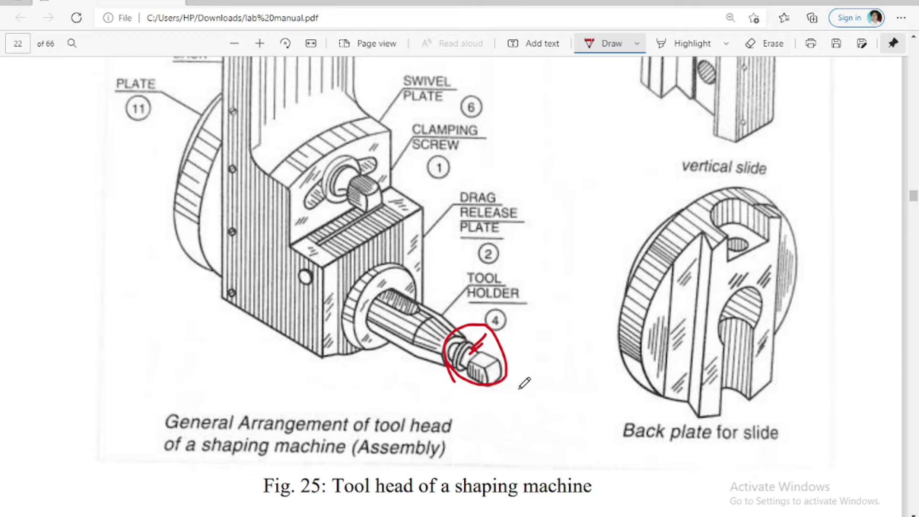
scroll(524, 383, "down", 8)
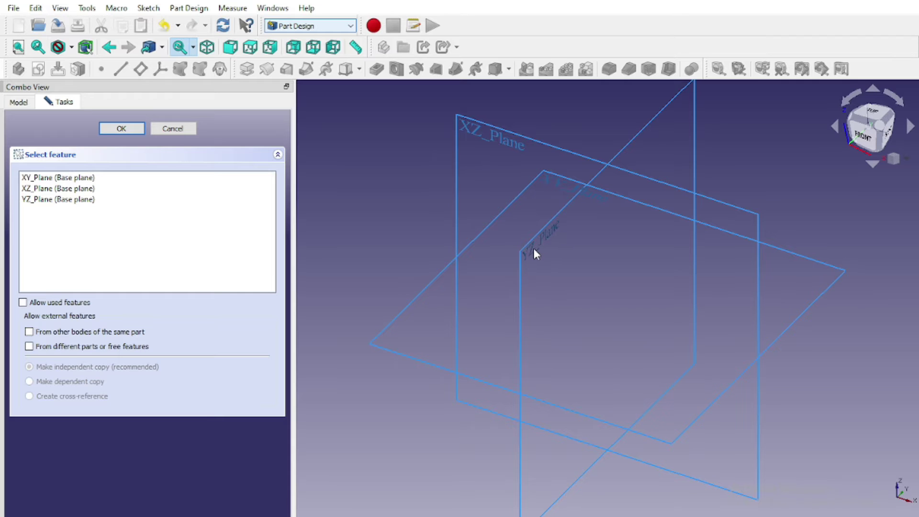
left_click(54, 199)
left_click(103, 178)
left_click(112, 132)
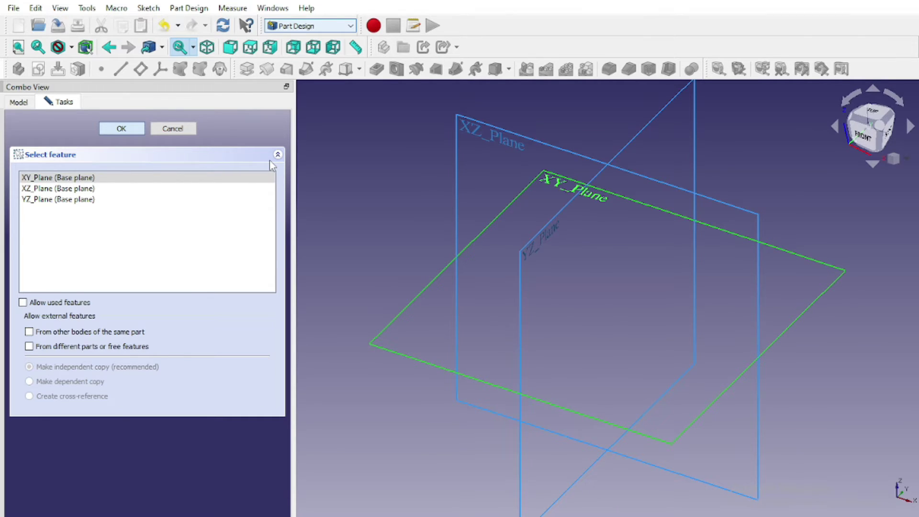
Draw a rectangle and make its opposite corners symmetric about the origin
left_click(650, 47)
left_click(494, 171)
left_click(632, 361)
left_click(494, 171)
left_click(633, 362)
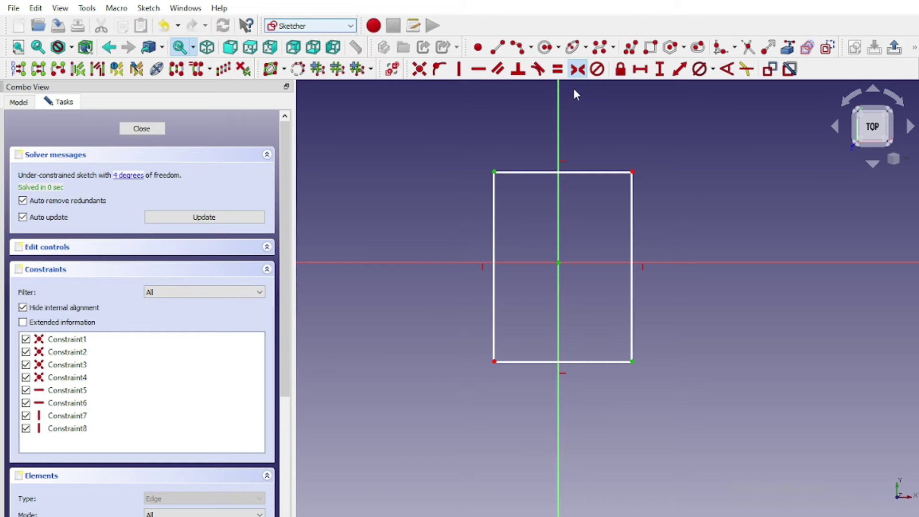
left_click(633, 225)
Constrain the rectangle to 20 mm height and 20 mm width
left_click(660, 69)
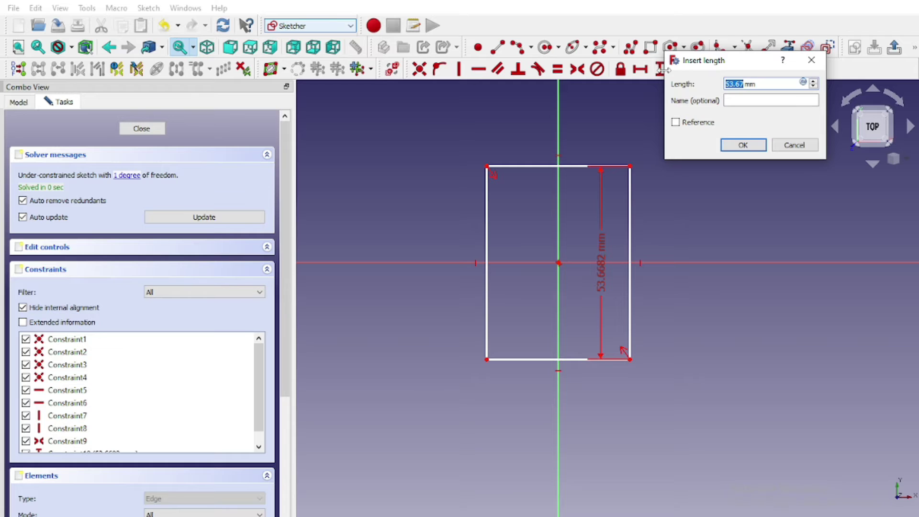
type("0")
key("Return")
left_click(589, 226)
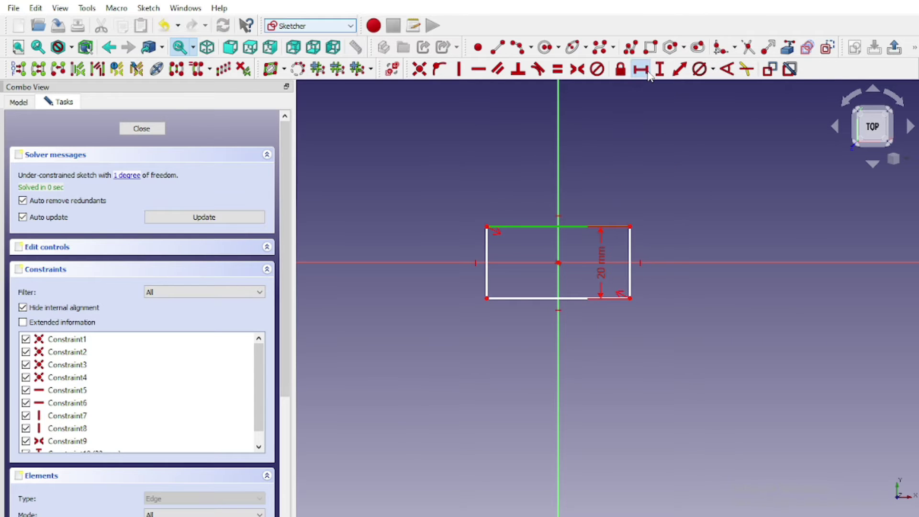
left_click(640, 68)
type("20")
key("Return")
scroll(601, 282, "up", 2)
scroll(636, 441, "down", 1)
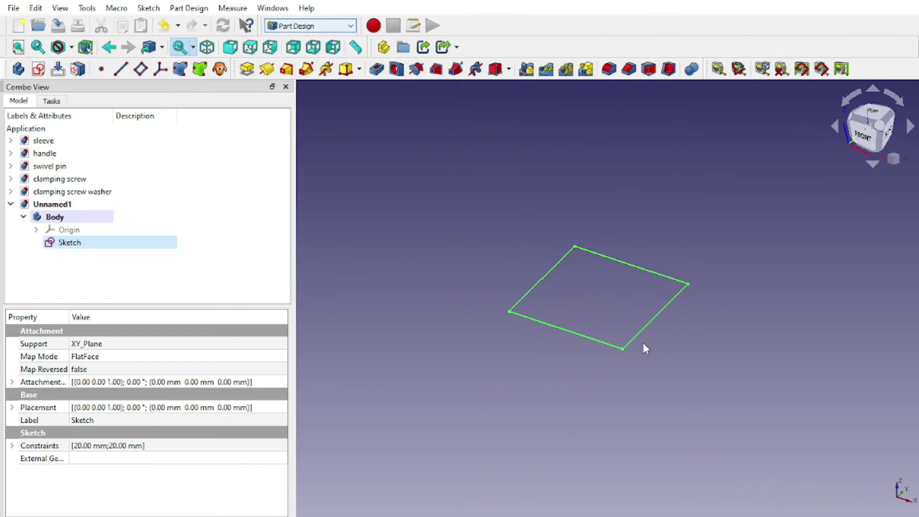
Pad the square sketch 25 mm, symmetric to its plane
left_click(246, 69)
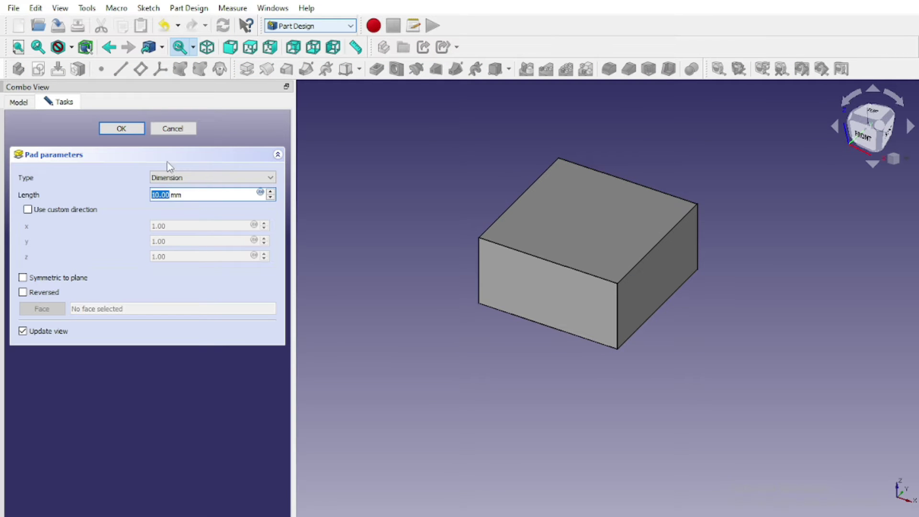
type("5")
left_click(20, 277)
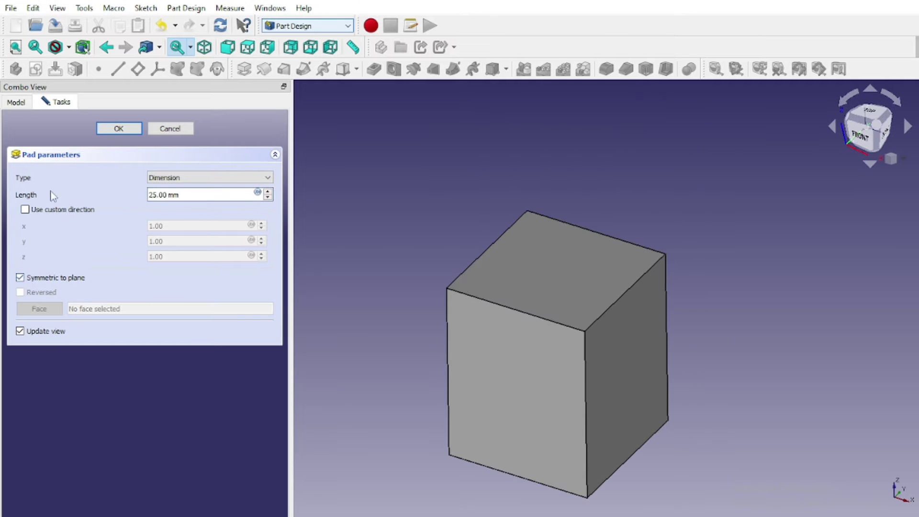
key("Return")
Create a datum plane on XZ_Plane rotated 45° around the y-axis
left_click(71, 230)
key("space")
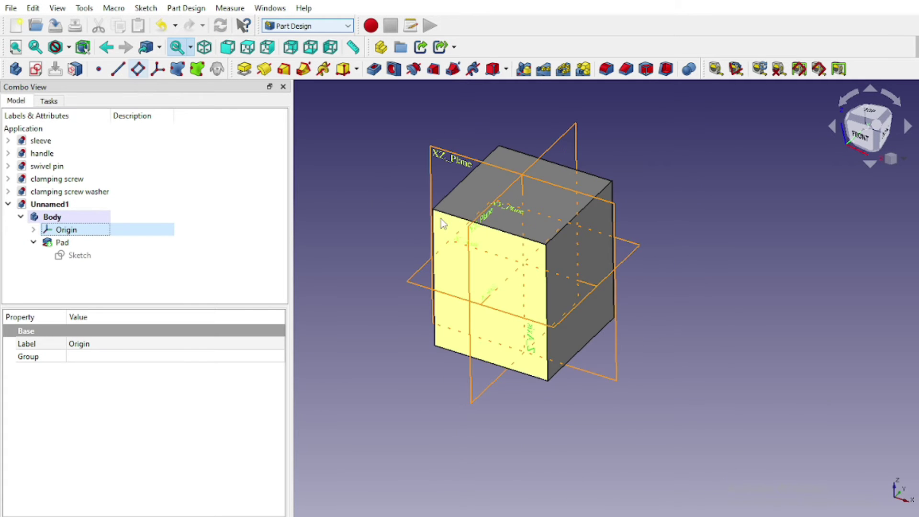
scroll(507, 199, "up", 2)
scroll(771, 224, "up", 3)
scroll(771, 224, "down", 2)
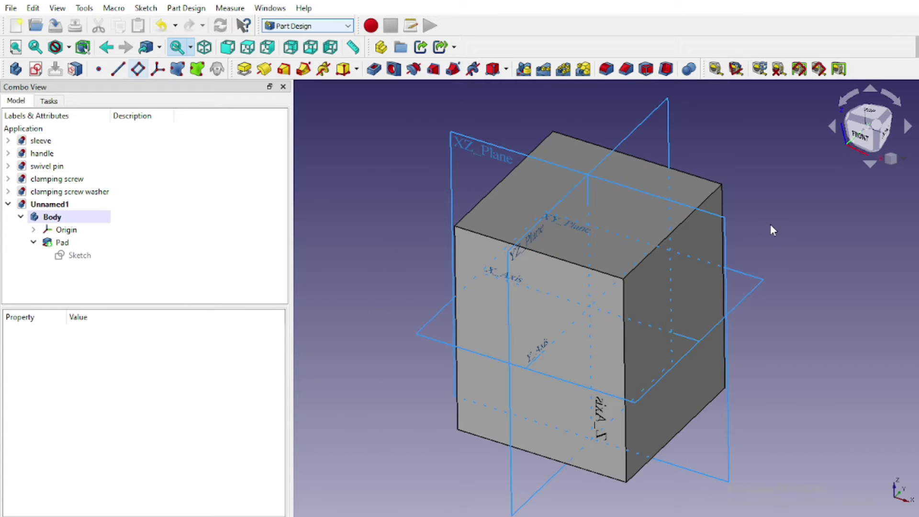
left_click(465, 142)
left_click(140, 71)
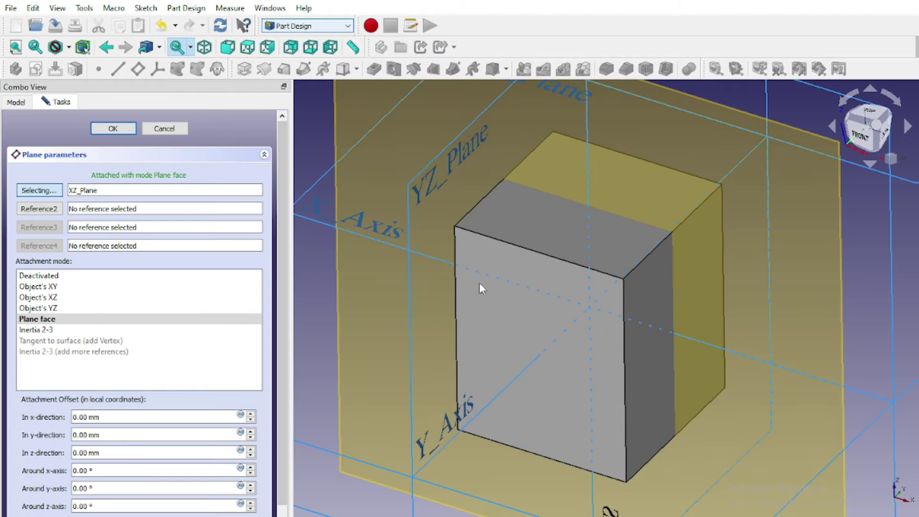
left_click(80, 488)
type("5")
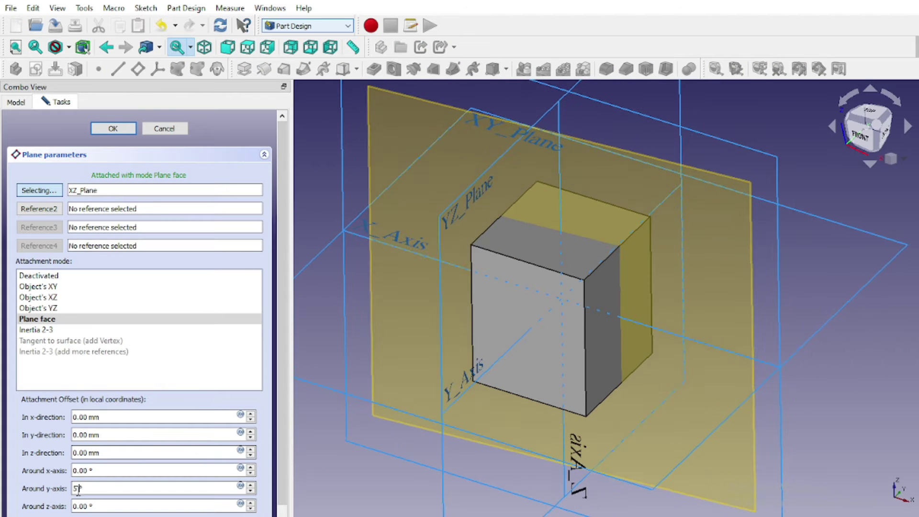
type("45")
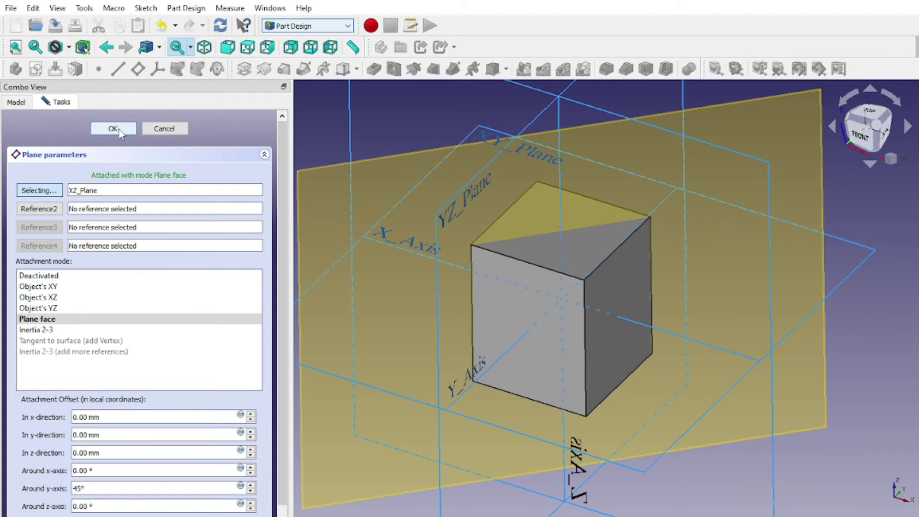
left_click(113, 128)
Hide the origin planes and axes and select the new datum plane
left_click(66, 230)
key("space")
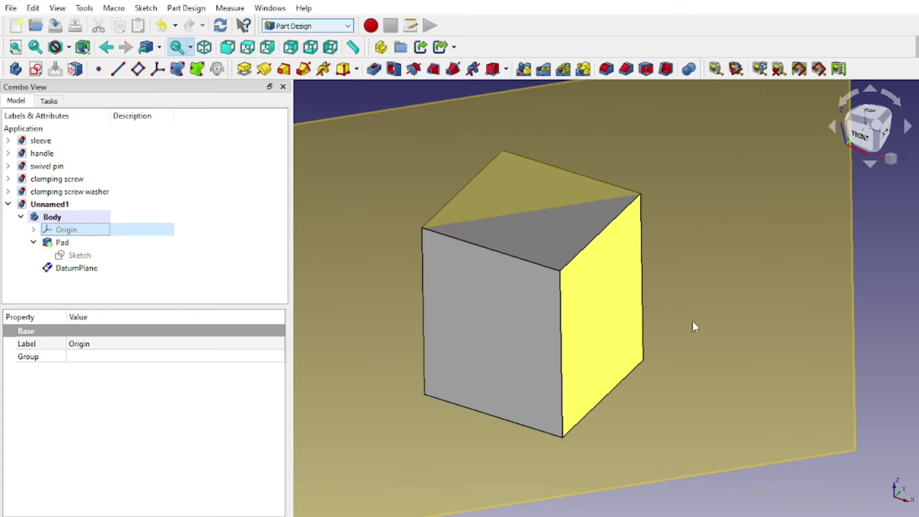
scroll(693, 320, "down", 2)
scroll(695, 328, "up", 2)
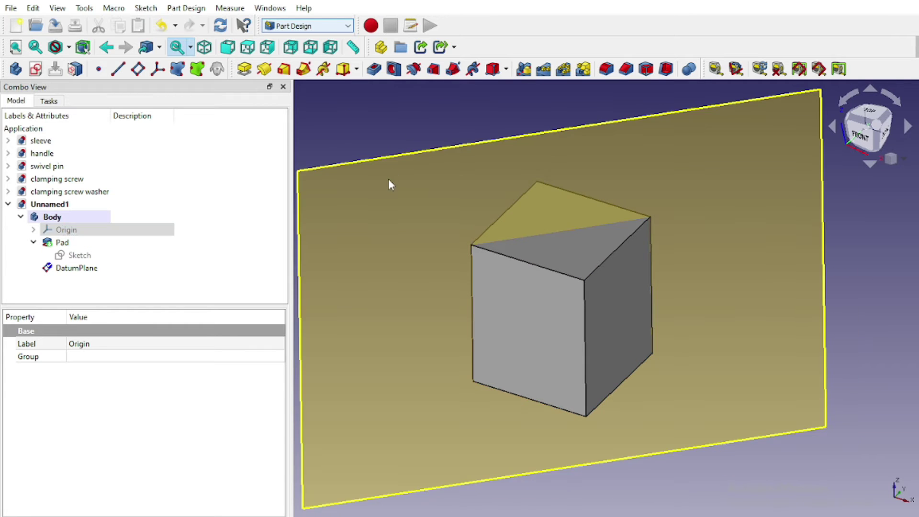
left_click(389, 181)
Sketch on the datum plane in wireframe, referencing the block's top and right edges
left_click(37, 70)
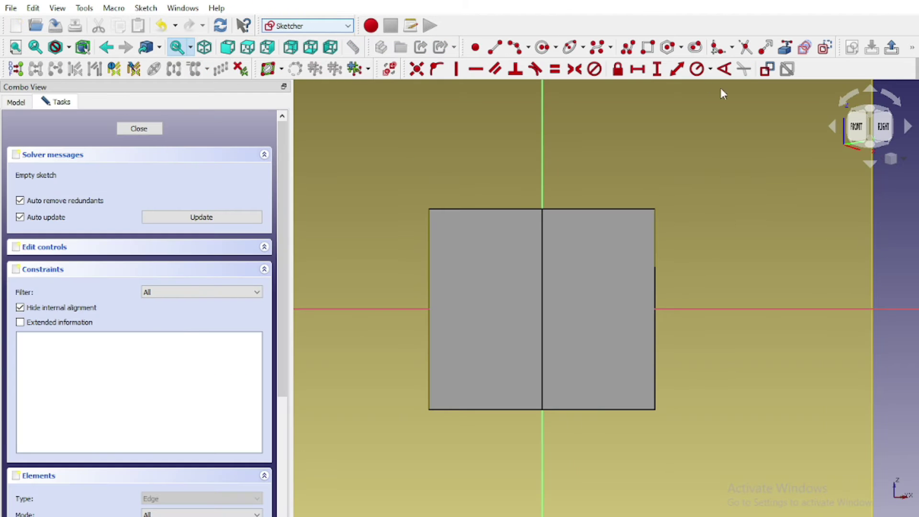
left_click(68, 47)
left_click(76, 80)
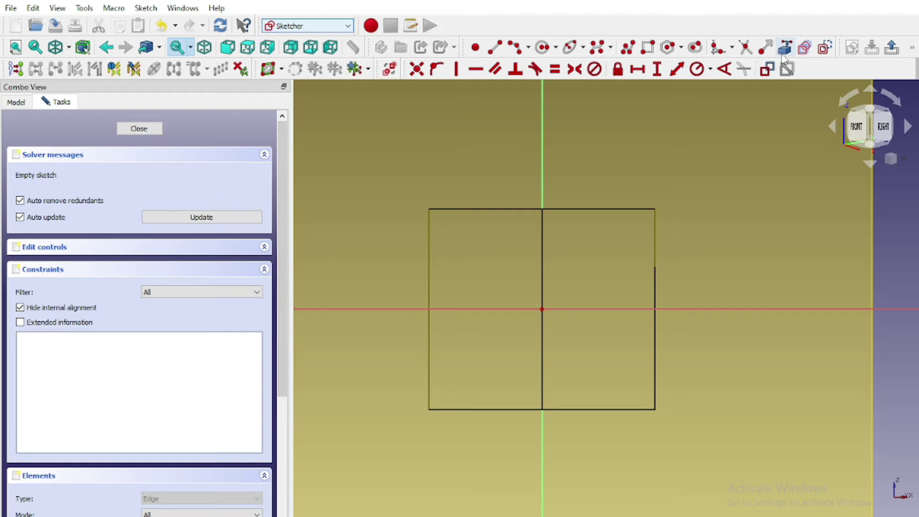
left_click(785, 48)
left_click(625, 210)
left_click(655, 239)
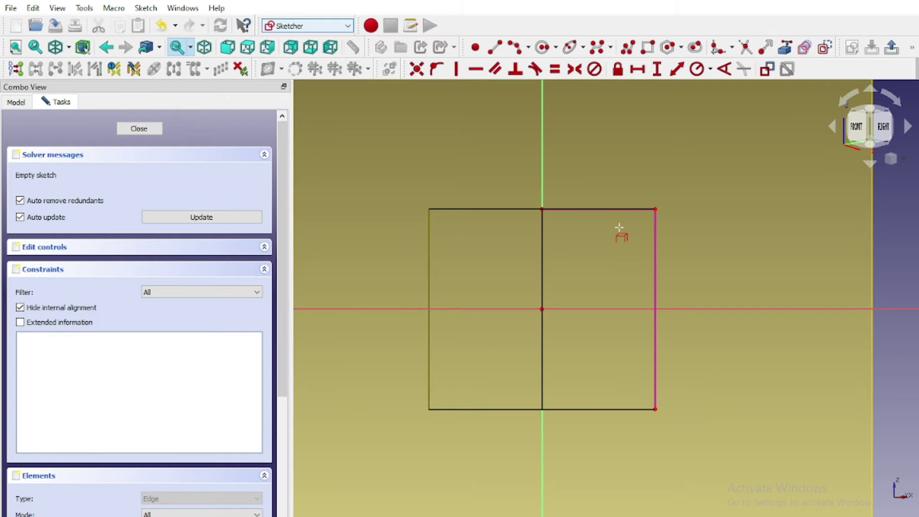
scroll(619, 228, "up", 5)
Draw a centre arc tangent to the top and right edges with 3 mm radius
left_click(514, 47)
left_click(664, 232)
left_click(740, 297)
left_click(586, 166)
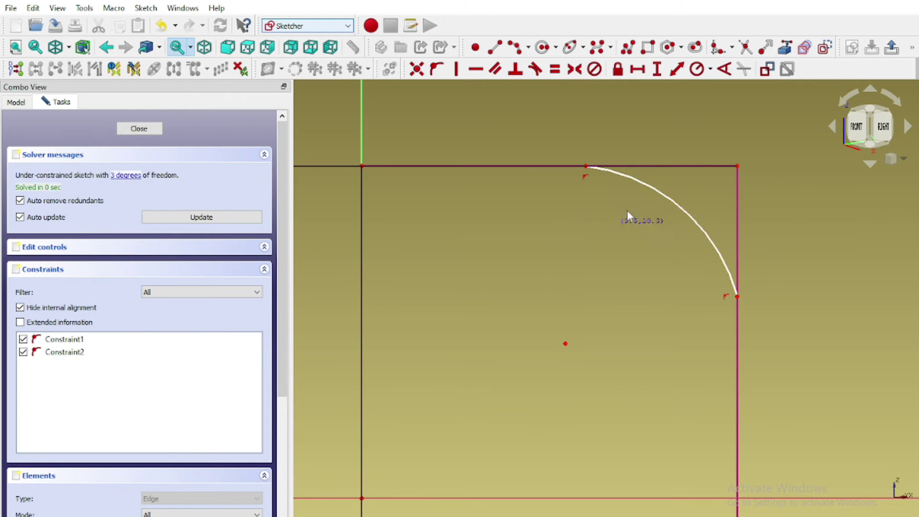
left_click(650, 187)
left_click(659, 166)
left_click(535, 68)
left_click(729, 238)
left_click(537, 69)
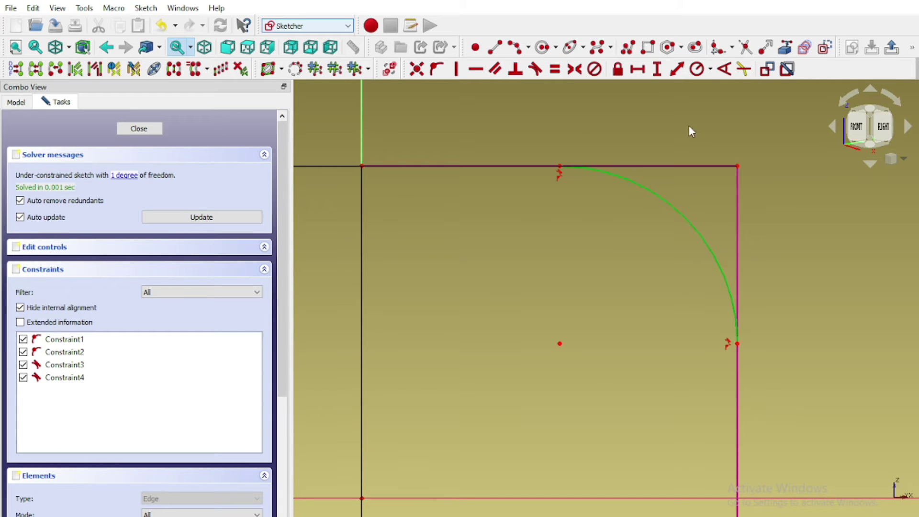
left_click(697, 69)
type("3mm")
key("Return")
Close the corner profile with two lines and finish the sketch
scroll(730, 201, "up", 5)
scroll(737, 211, "up", 1)
scroll(737, 211, "up", 2)
left_click(495, 47)
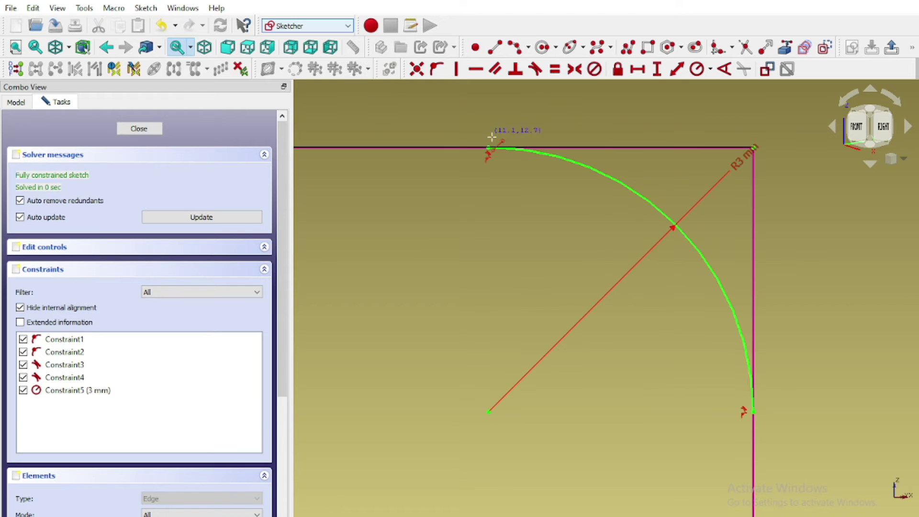
left_click(753, 147)
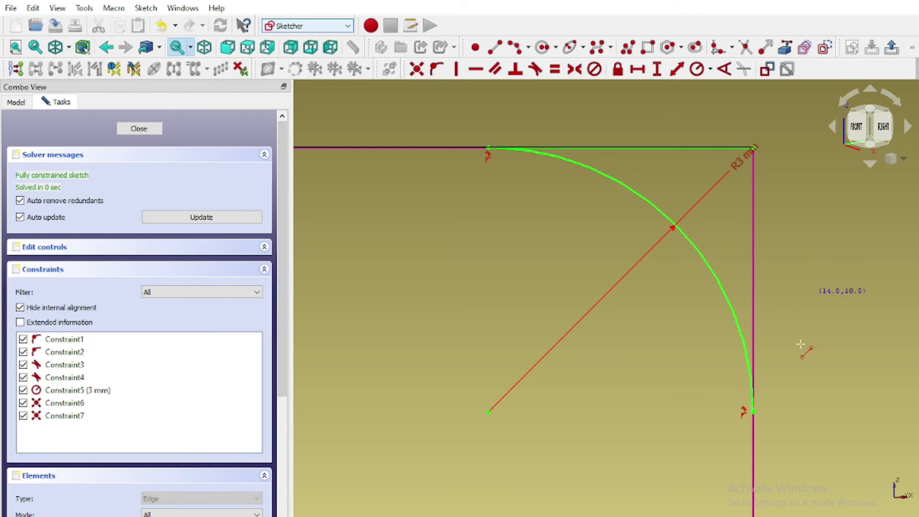
left_click(753, 411)
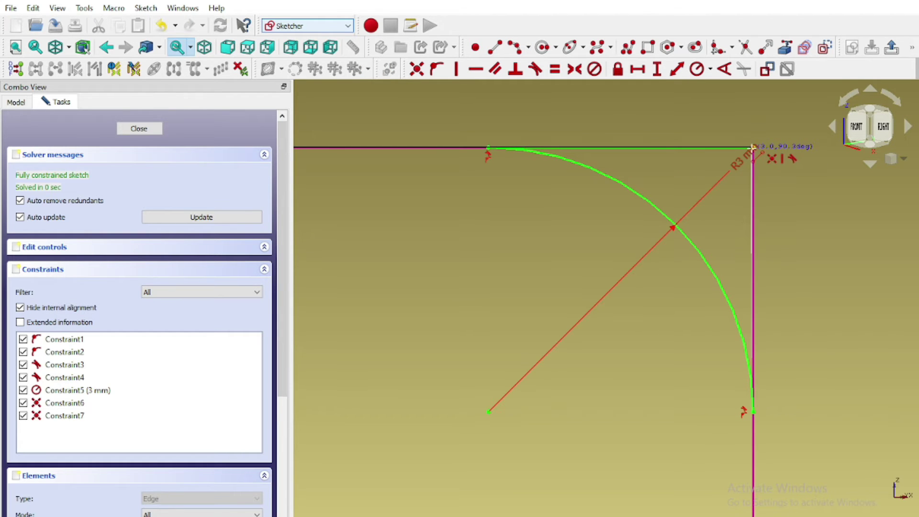
left_click(753, 146)
left_click(140, 127)
Groove the corner profile 360° around the base Z axis
left_click(421, 68)
left_click(234, 177)
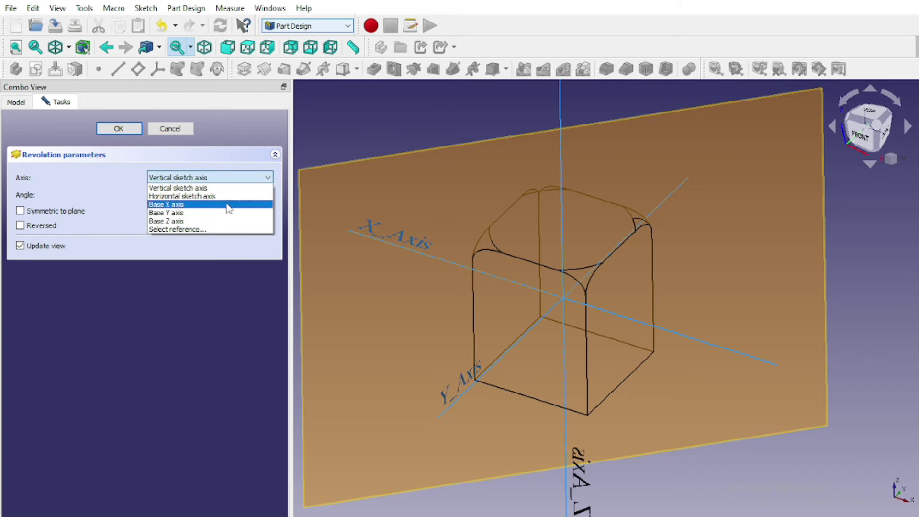
left_click(225, 221)
left_click(120, 128)
Restore normal shaded display and hide the DatumPlane
left_click(69, 47)
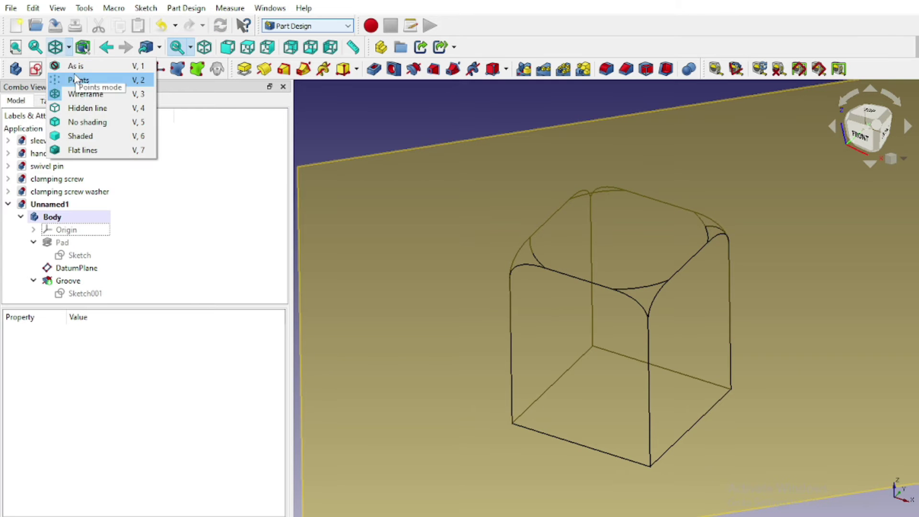
left_click(75, 65)
scroll(463, 242, "down", 2)
left_click(143, 268)
key("space")
scroll(584, 311, "up", 3)
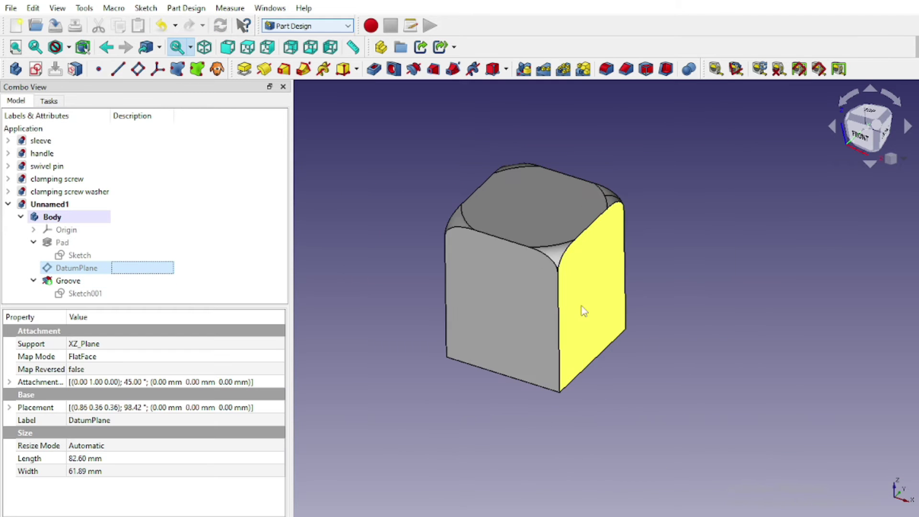
Mirror the Groove across the base XY plane and inspect both grooves
left_click(143, 280)
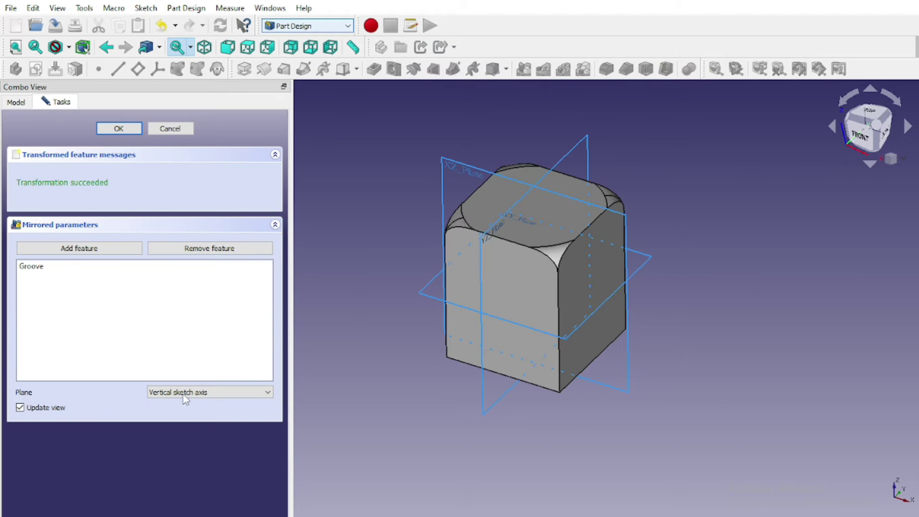
left_click(183, 395)
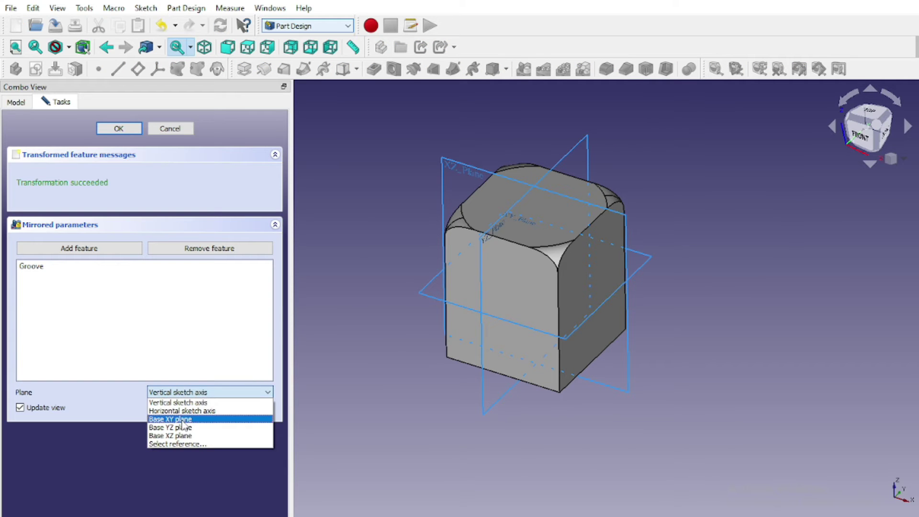
left_click(185, 426)
left_click(119, 129)
mouse_move(527, 287)
middle_mouse_down()
mouse_move(592, 322)
mouse_move(628, 269)
middle_mouse_up()
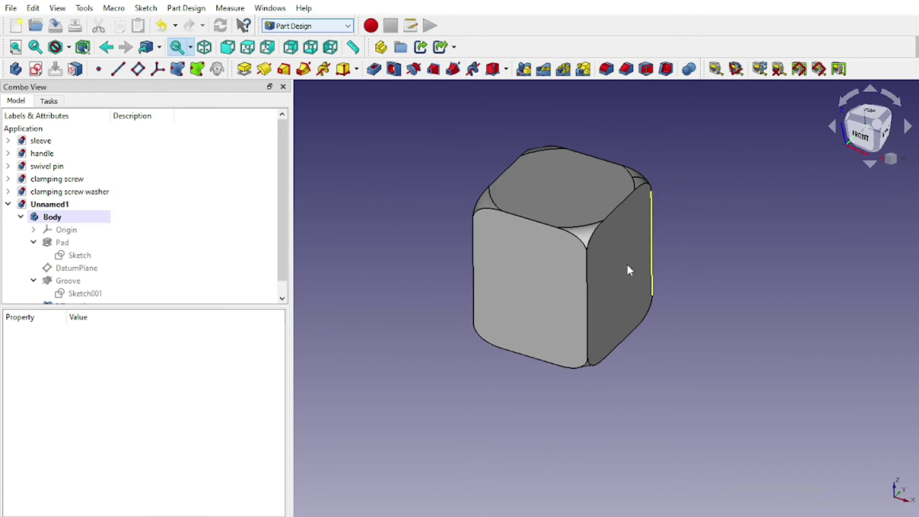
left_click(37, 70)
Open the sketch on XZ_Plane in wireframe, referencing the head's bottom edge
left_click(693, 214)
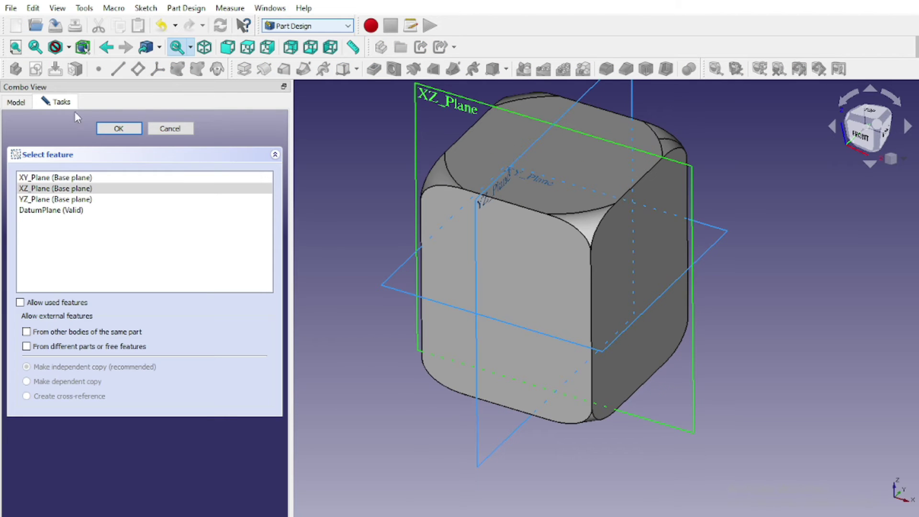
left_click(117, 129)
scroll(621, 385, "up", 2)
middle_click_drag(622, 386, 571, 289)
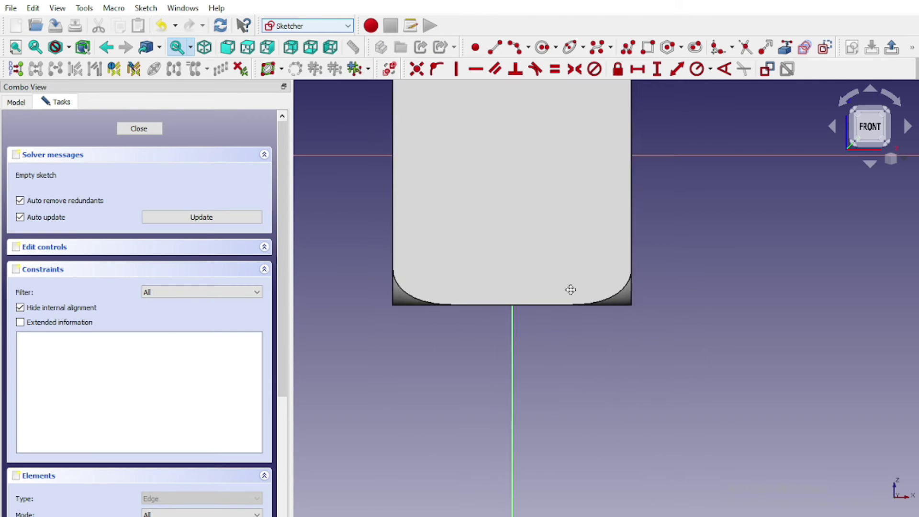
left_click(69, 47)
left_click(86, 84)
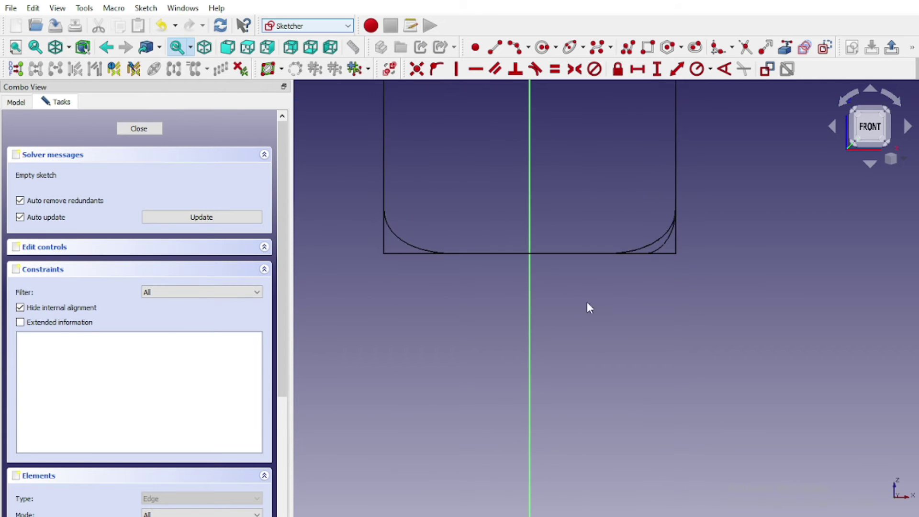
left_click(785, 47)
scroll(574, 206, "up", 2)
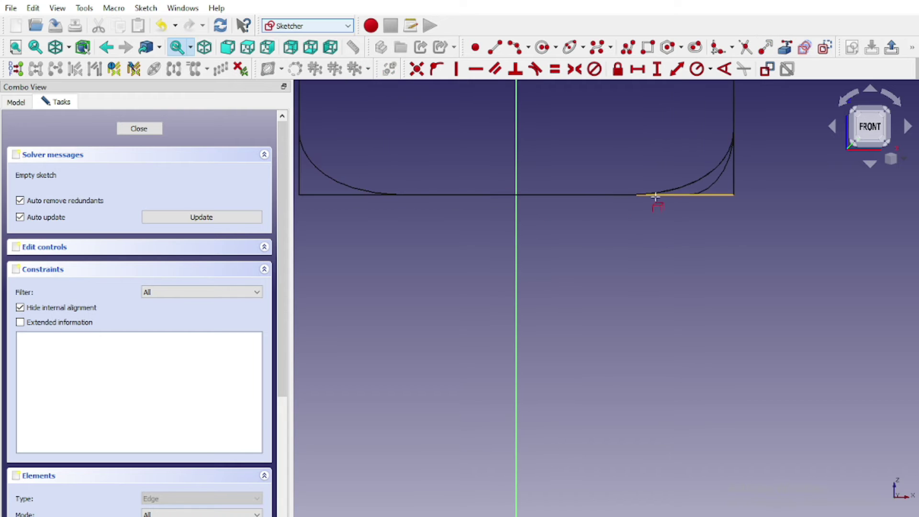
left_click(494, 47)
Draw the stepped collar outline as a connected polyline below the head
left_click(623, 195)
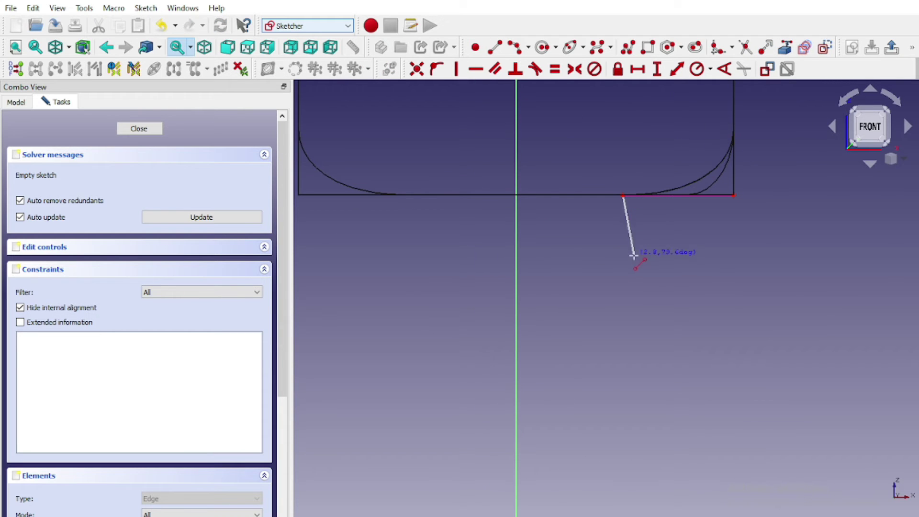
left_click(624, 262)
scroll(595, 191, "down", 2)
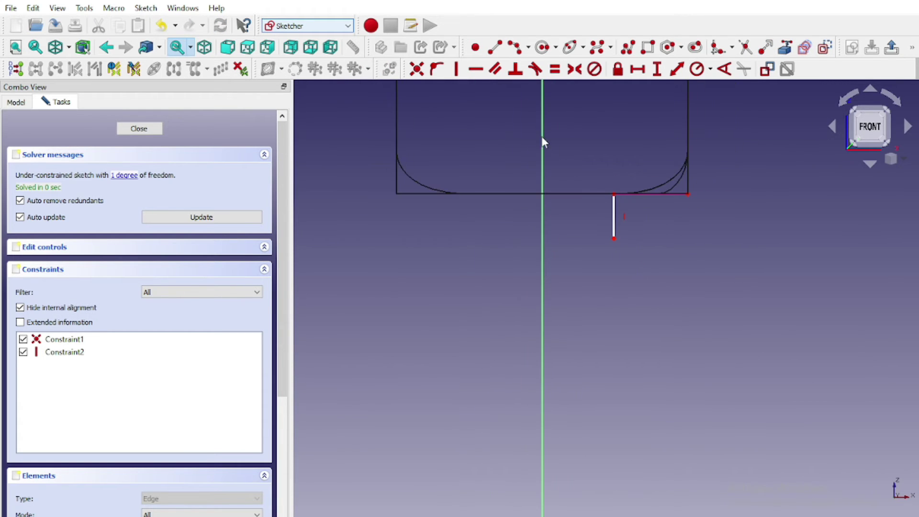
scroll(655, 263, "up", 2)
left_click(594, 226)
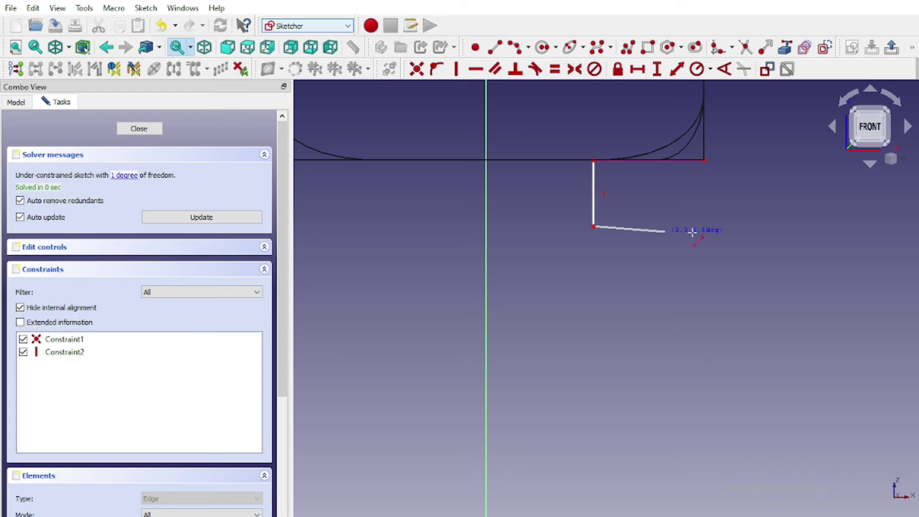
left_click(754, 225)
left_click(754, 273)
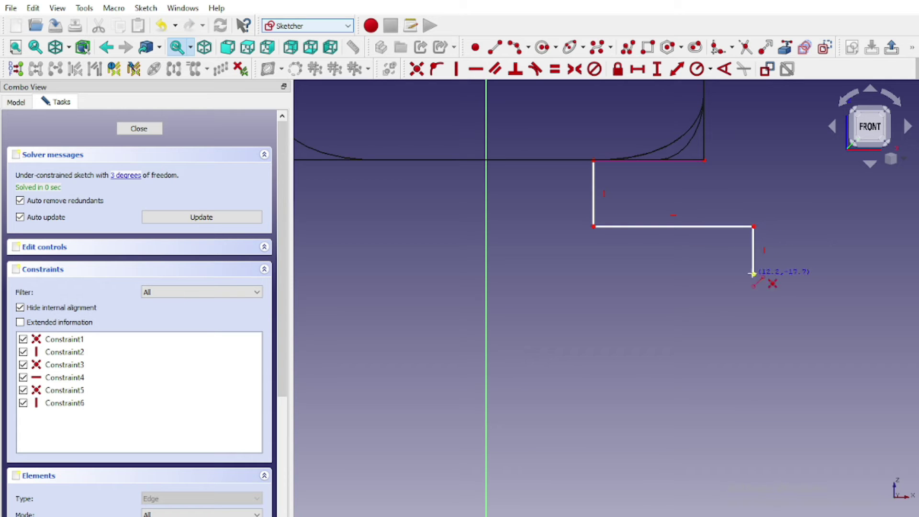
left_click(589, 275)
scroll(597, 312, "down", 2)
Set the step's right vertical edge to 6 mm height
left_click(726, 261)
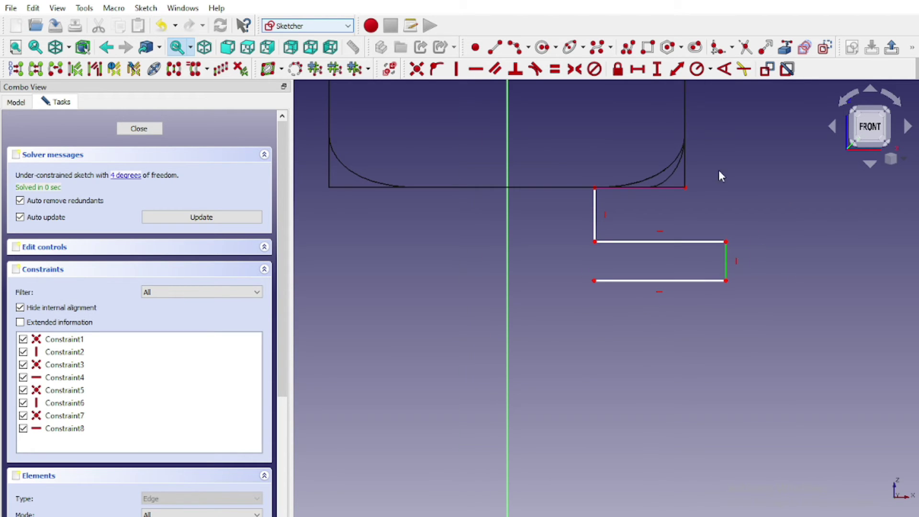
left_click(658, 70)
type("6")
left_click(733, 150)
scroll(714, 274, "down", 1)
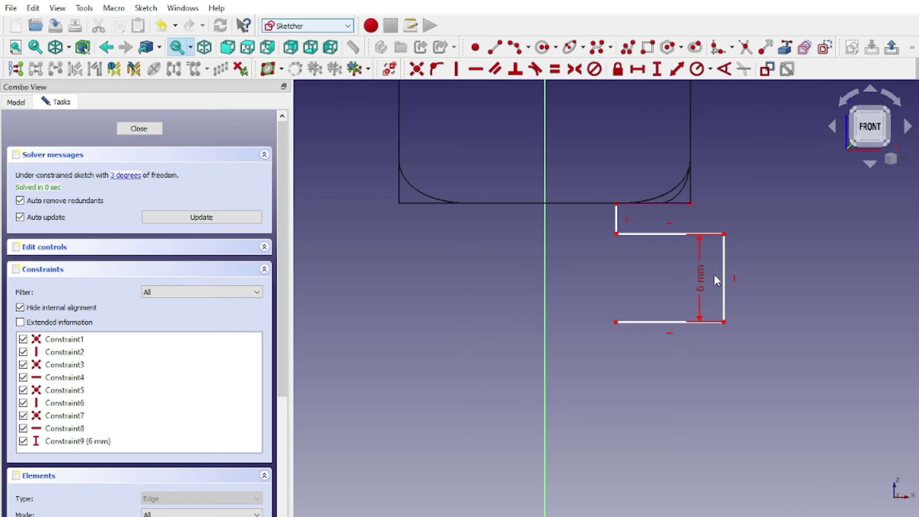
scroll(618, 249, "down", 1)
Dimension the step corner's horizontal distance from the axis and change another dimension to 2
left_click(697, 179)
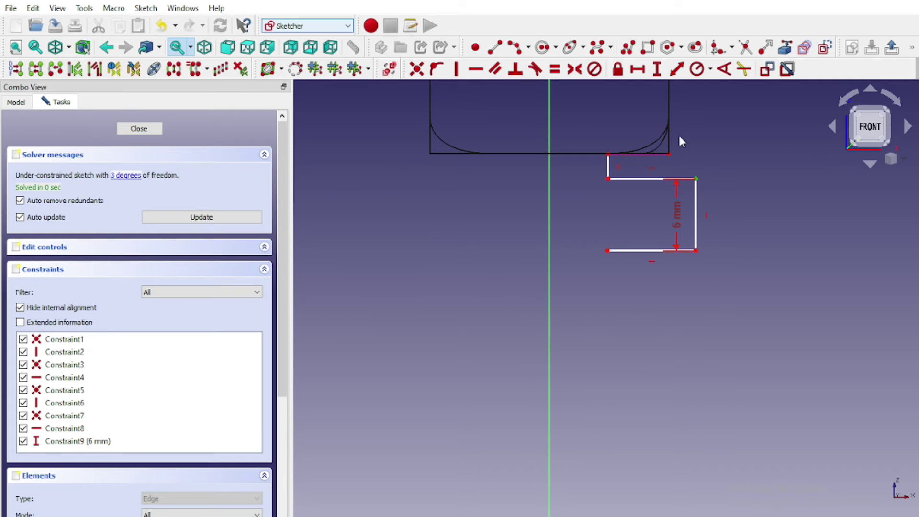
left_click(638, 69)
type("2")
key("Return")
scroll(572, 200, "up", 1)
scroll(572, 200, "up", 1)
double_click(569, 162)
type("2")
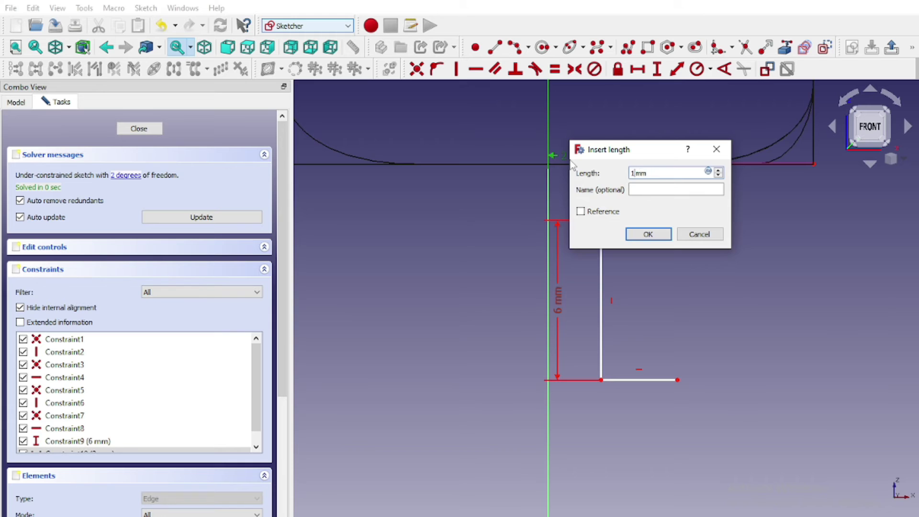
key("Return")
scroll(662, 248, "down", 1)
scroll(653, 262, "down", 1)
left_click(488, 48)
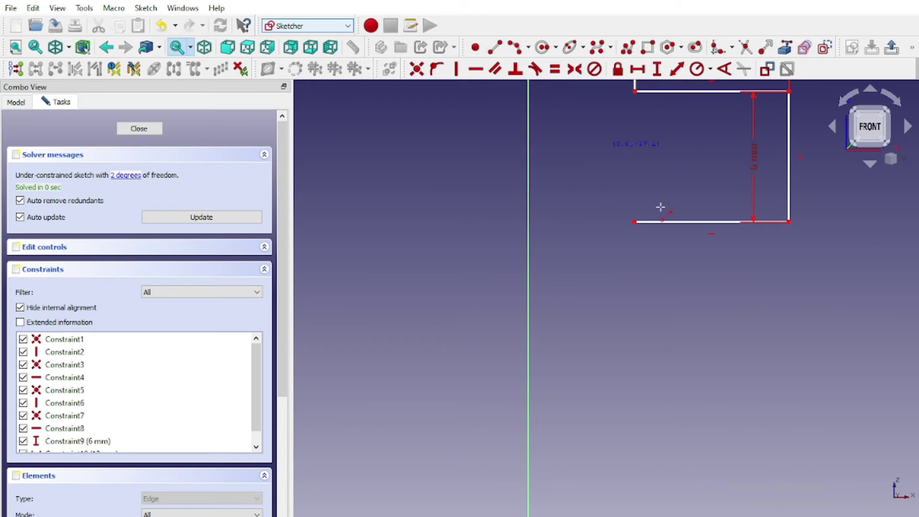
Add a lower vertical line, checking the lab manual's tool head drawing for dimensions
left_click(634, 460)
scroll(642, 431, "down", 2)
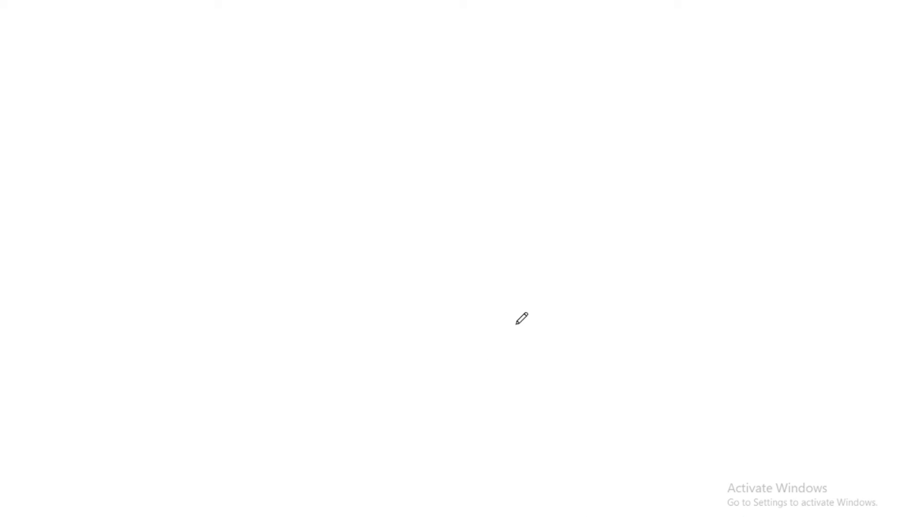
scroll(668, 335, "up", 2)
scroll(700, 384, "down", 2)
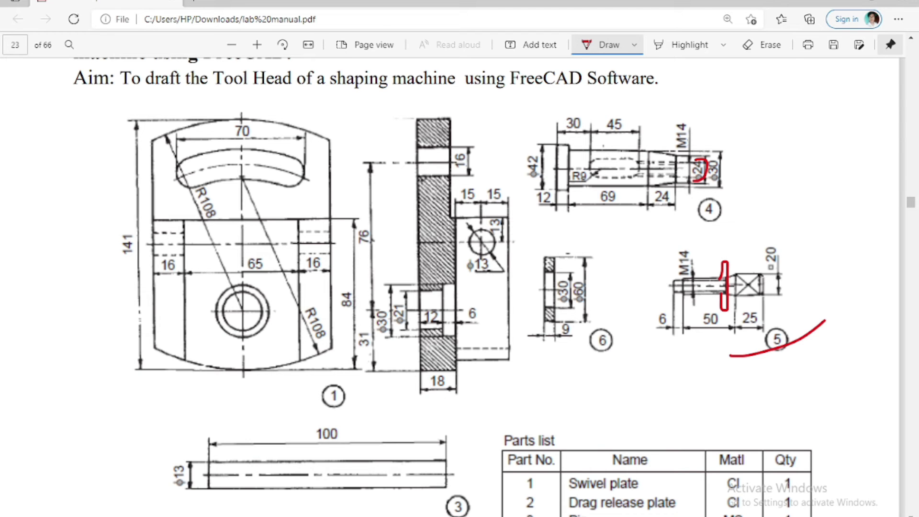
key("alt+Tab")
left_click(635, 348)
Keep the 12 mm dimension and set the step's horizontal distance from the axis to 7 mm
left_click(636, 69)
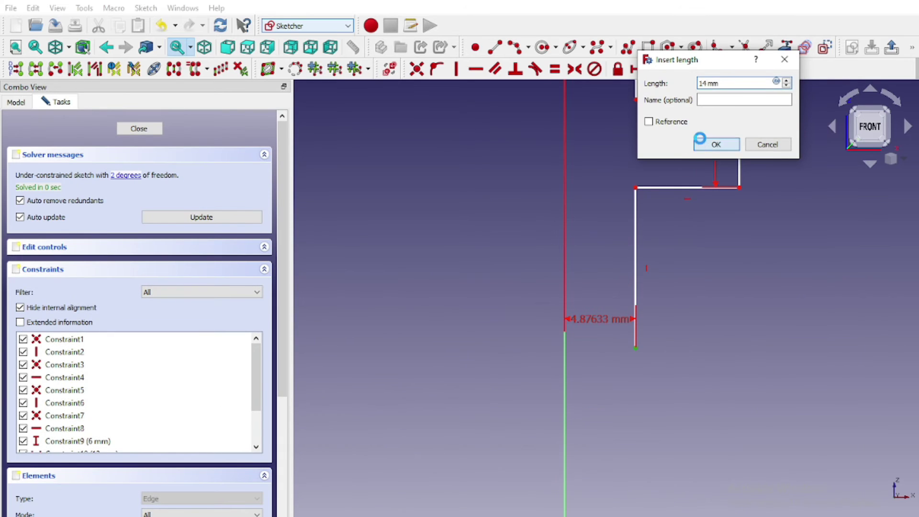
left_click(713, 143)
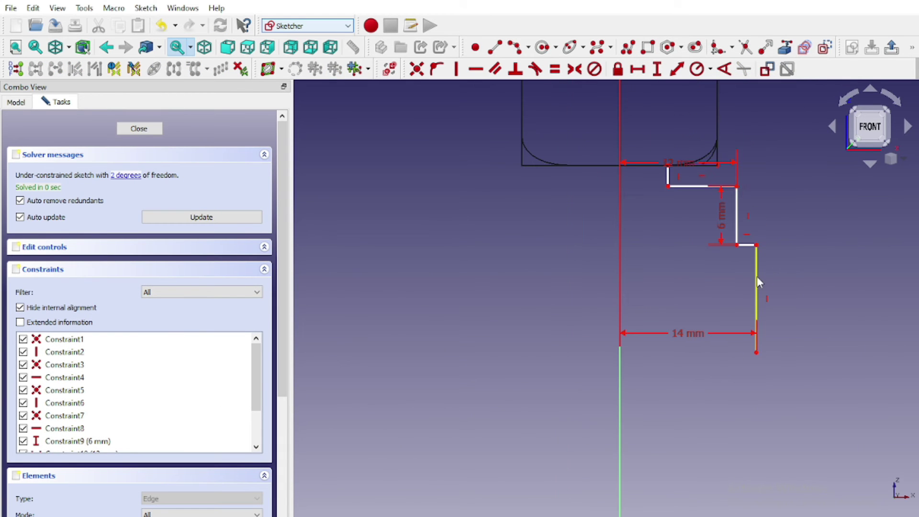
left_click_drag(737, 187, 738, 199)
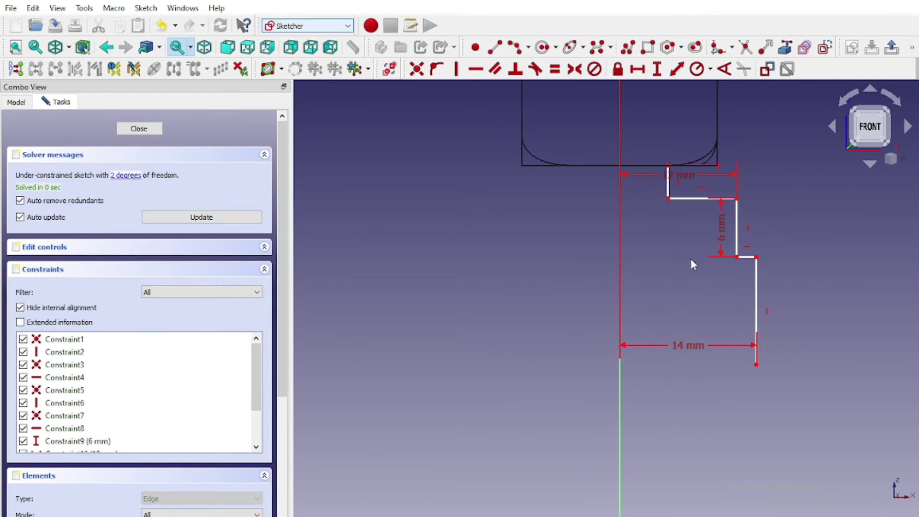
scroll(691, 258, "up", 1)
double_click(671, 152)
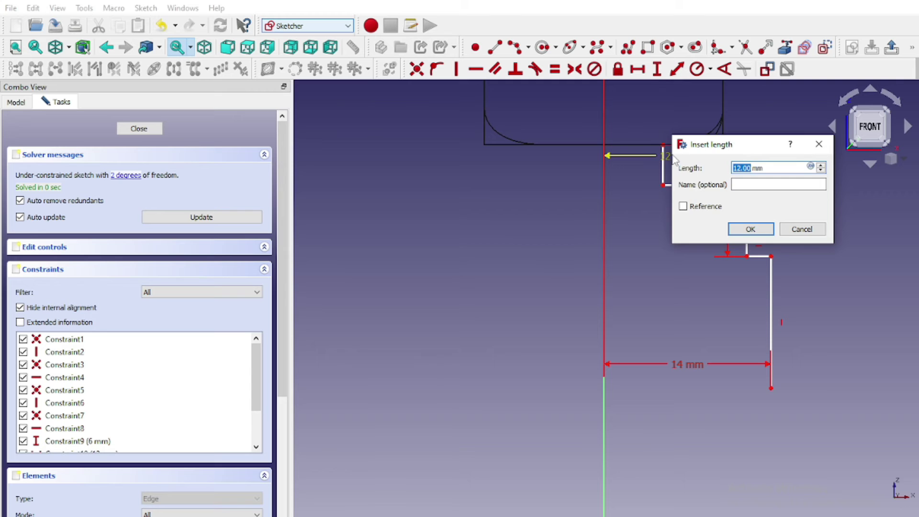
key("Return")
double_click(694, 363)
type("7")
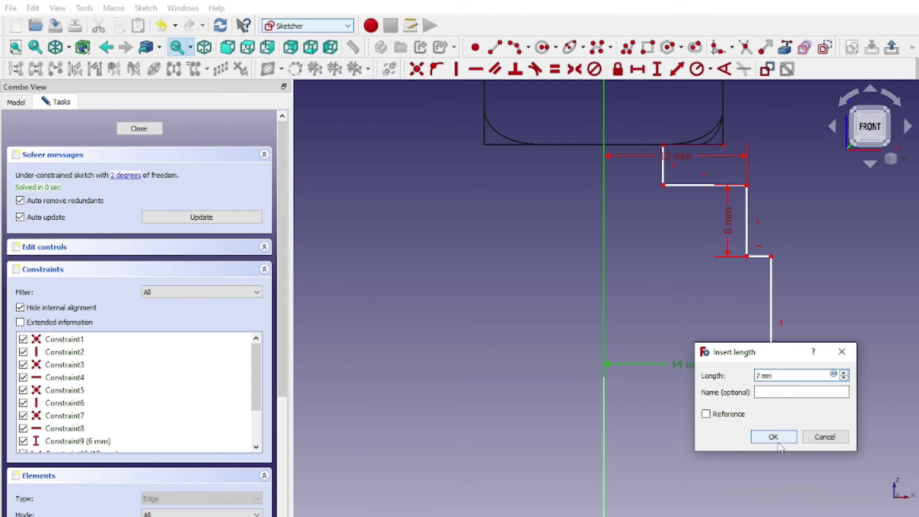
left_click(778, 444)
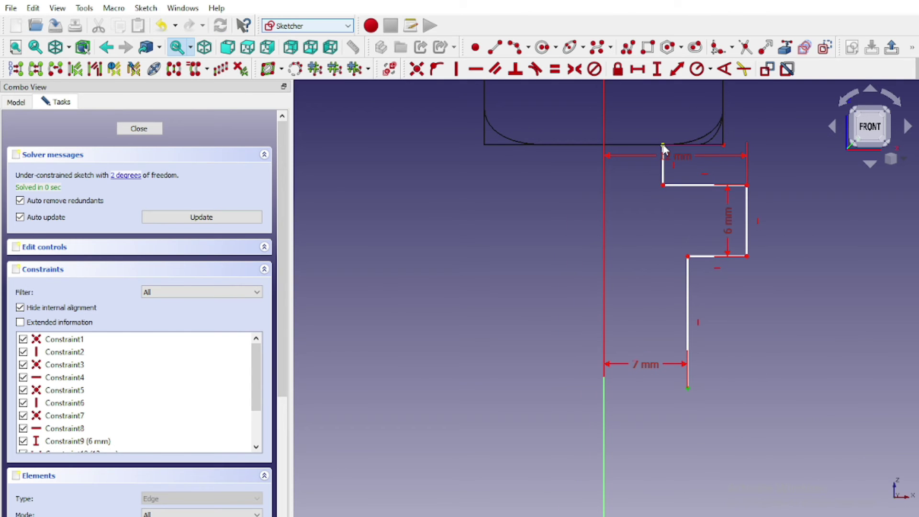
Constrain the profile's overall vertical length to 50 mm
left_click(657, 68)
type("50mm")
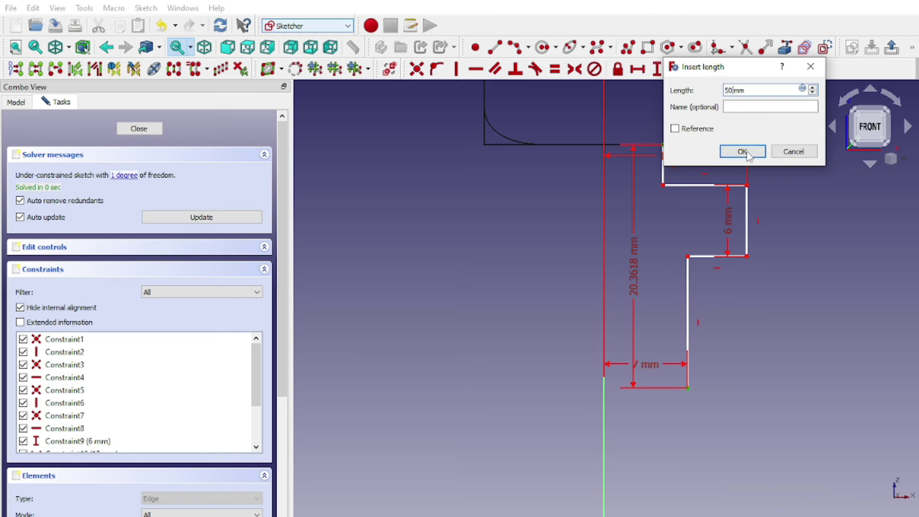
left_click(742, 152)
scroll(710, 228, "down", 2)
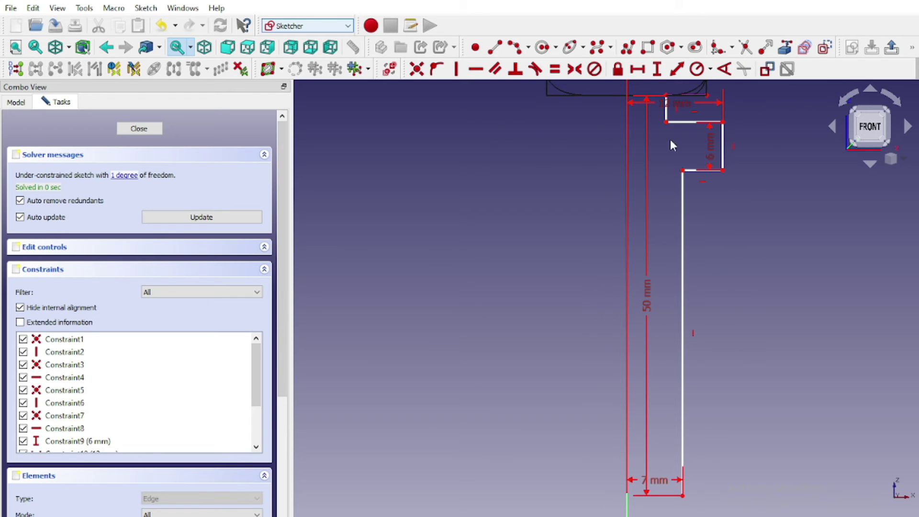
scroll(671, 206, "up", 1)
scroll(674, 268, "up", 1)
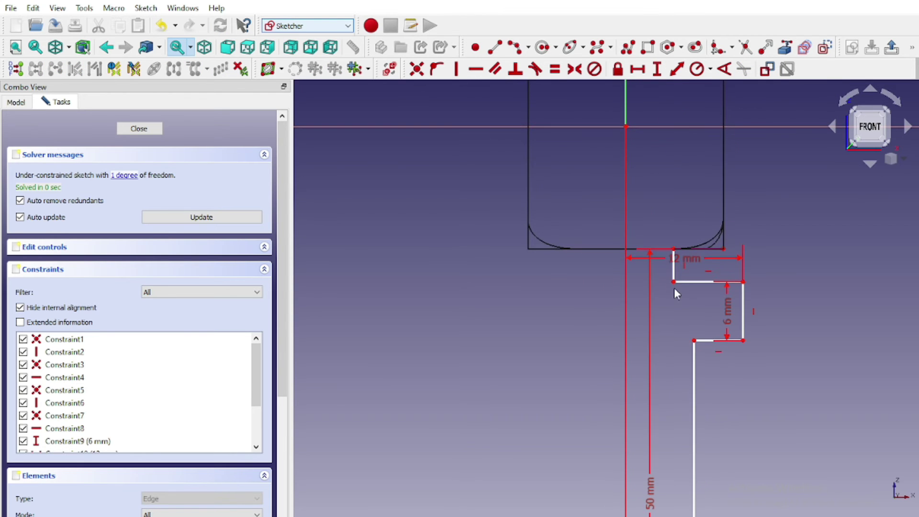
scroll(651, 268, "up", 1)
Give the short vertical line of the top step a 2 mm length
left_click(675, 266)
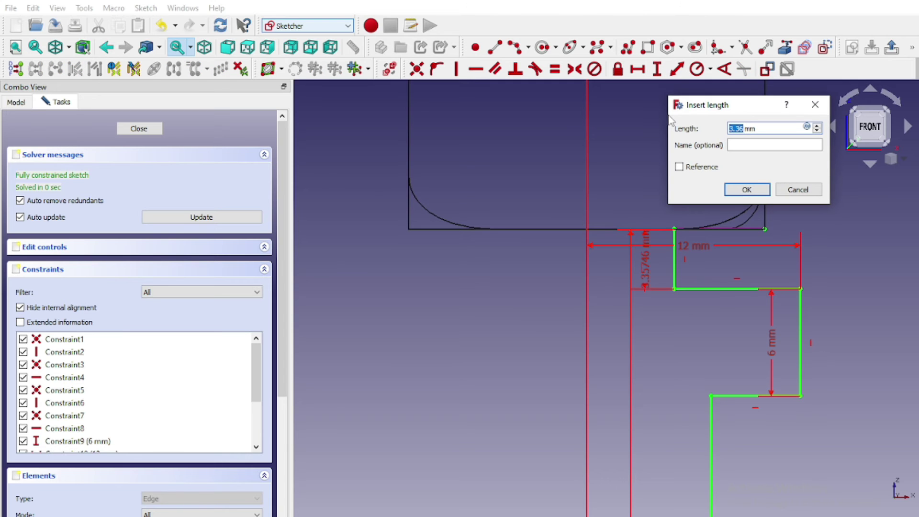
type("2")
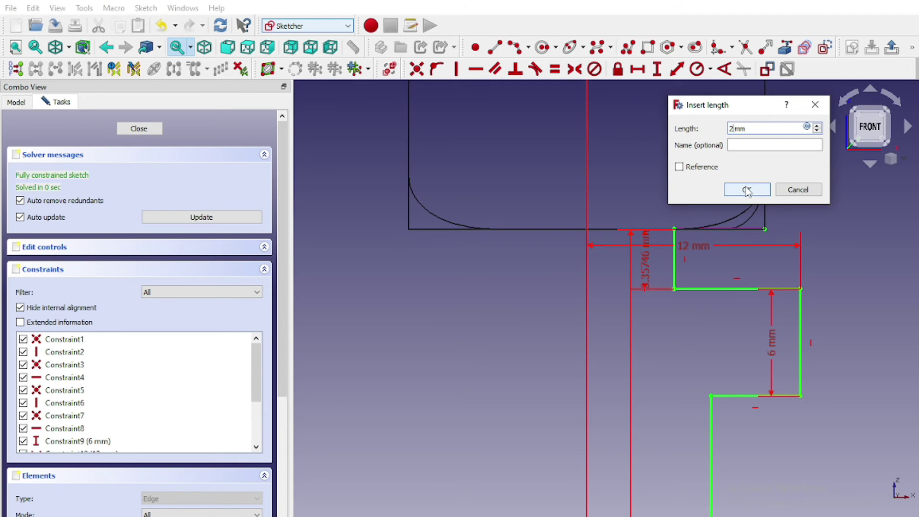
left_click(747, 190)
scroll(708, 317, "down", 3)
scroll(743, 324, "up", 3)
scroll(719, 272, "up", 2)
Draw a horizontal and vertical lower step 3 mm from the axis, checking the reference drawing
left_click(494, 47)
left_click(676, 281)
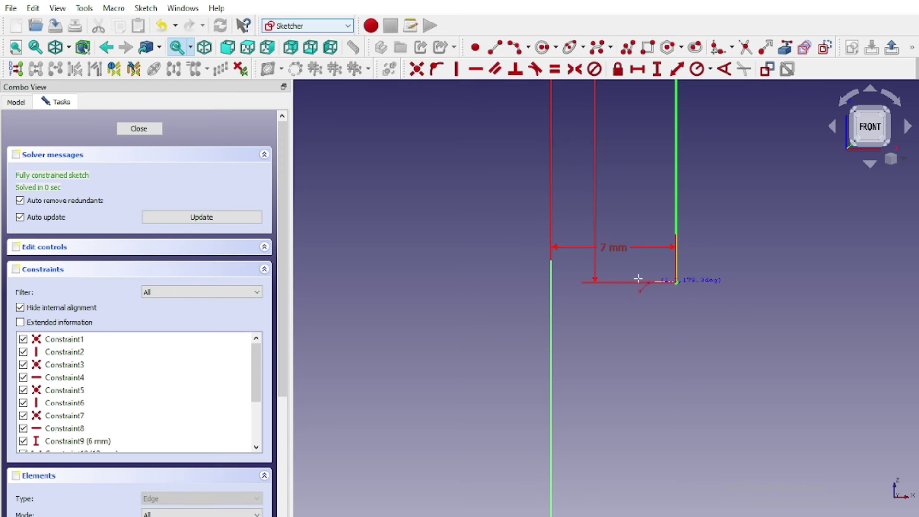
left_click(602, 283)
left_click(603, 336)
left_click(638, 68)
type("3")
key("Return")
scroll(602, 338, "up", 3)
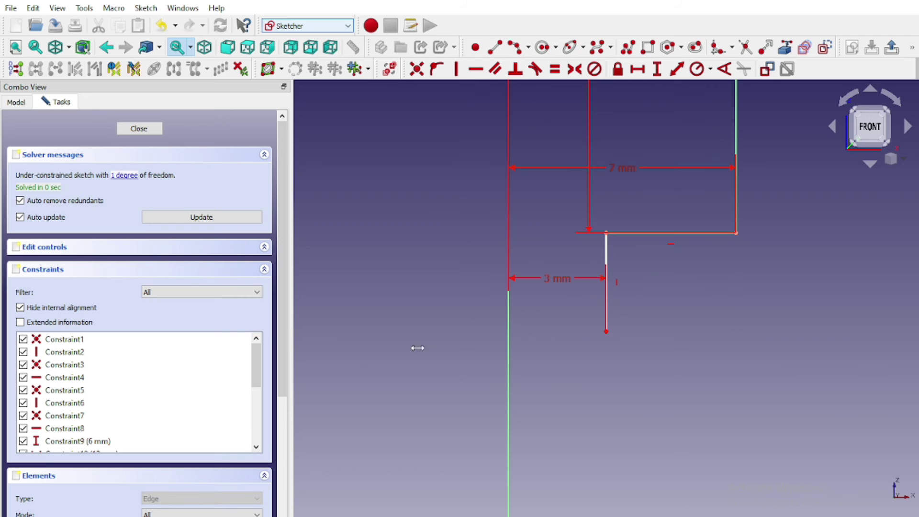
key("alt+Tab")
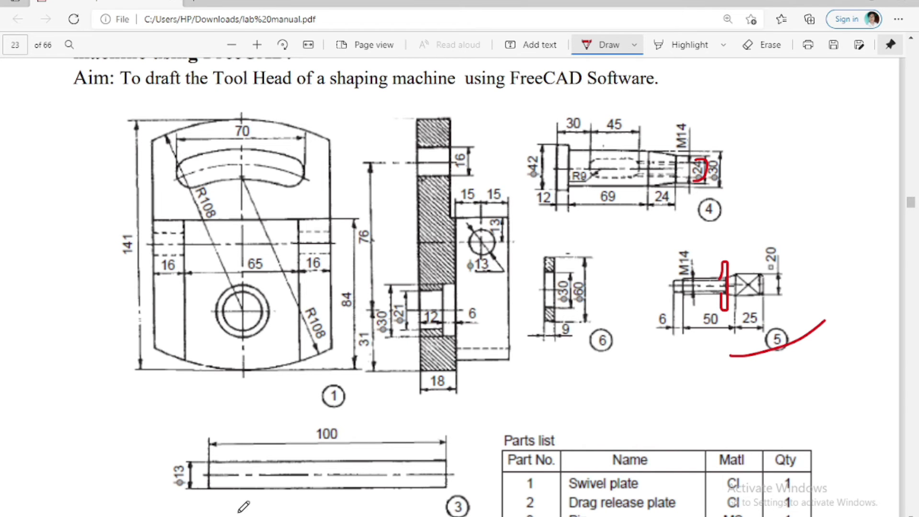
key("alt+Tab")
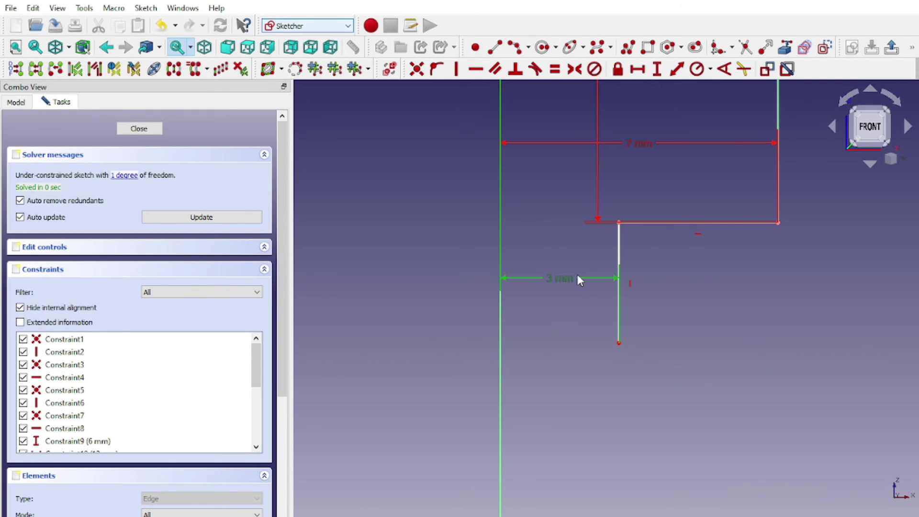
Widen the lower step to 6 mm from the axis and make its vertical line 6 mm tall
double_click(555, 277)
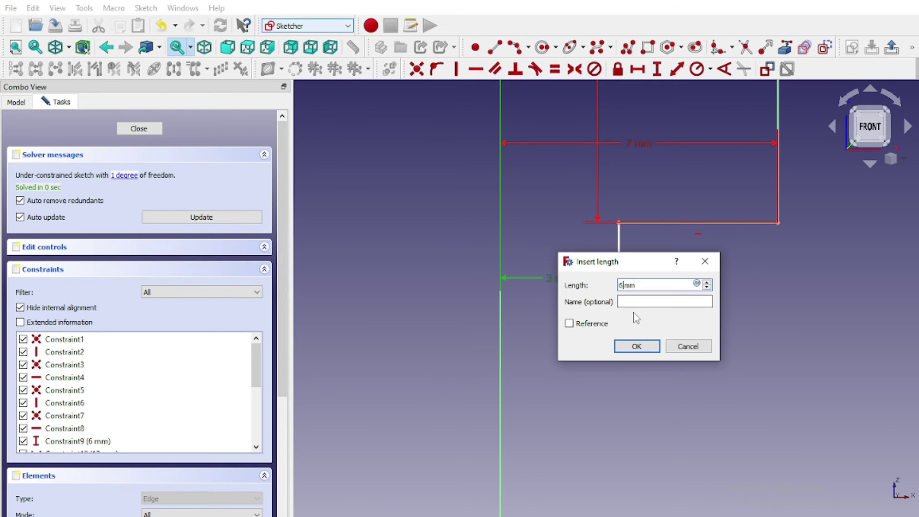
left_click(636, 346)
left_click(738, 263)
left_click(657, 69)
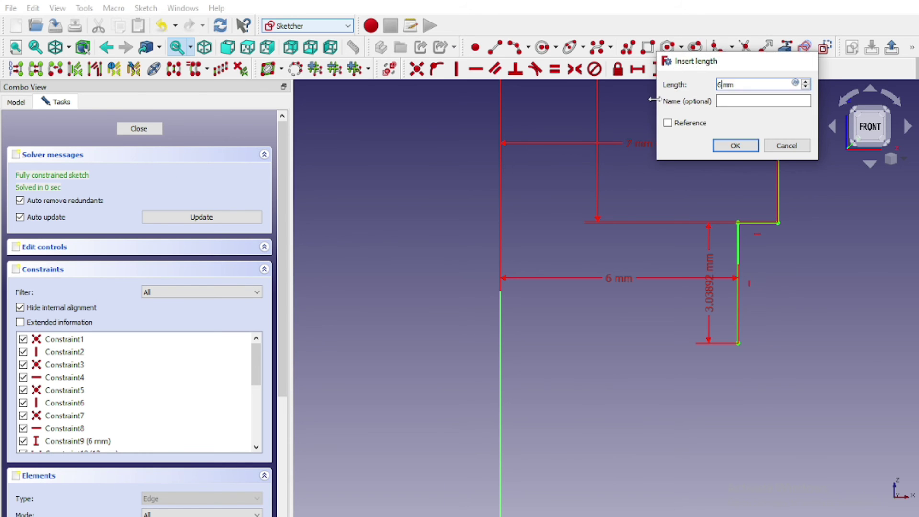
key("Return")
scroll(771, 283, "down", 3)
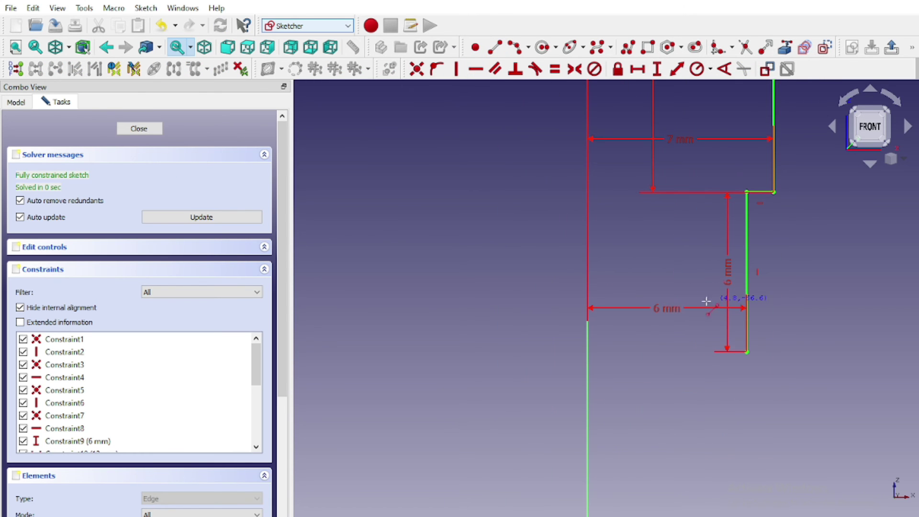
Draw a horizontal line back to the axis and fix its end point on the axis
left_click(589, 352)
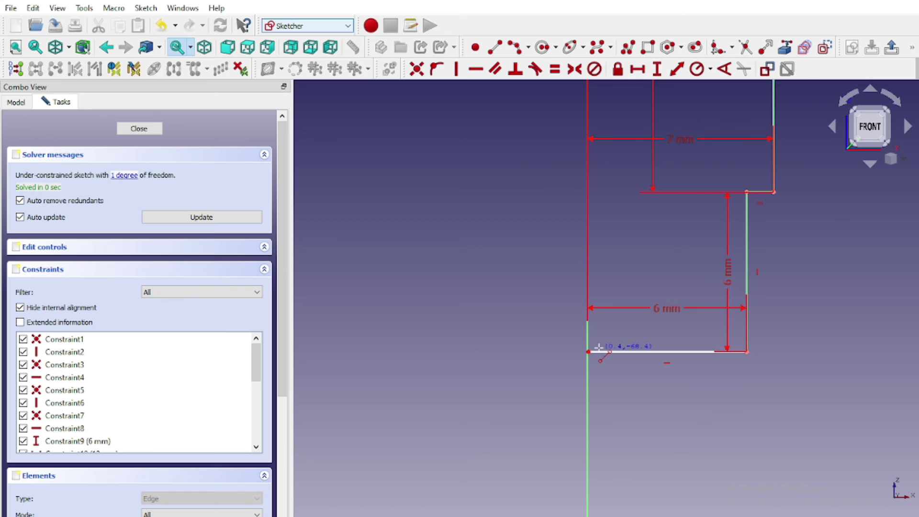
right_click(602, 352)
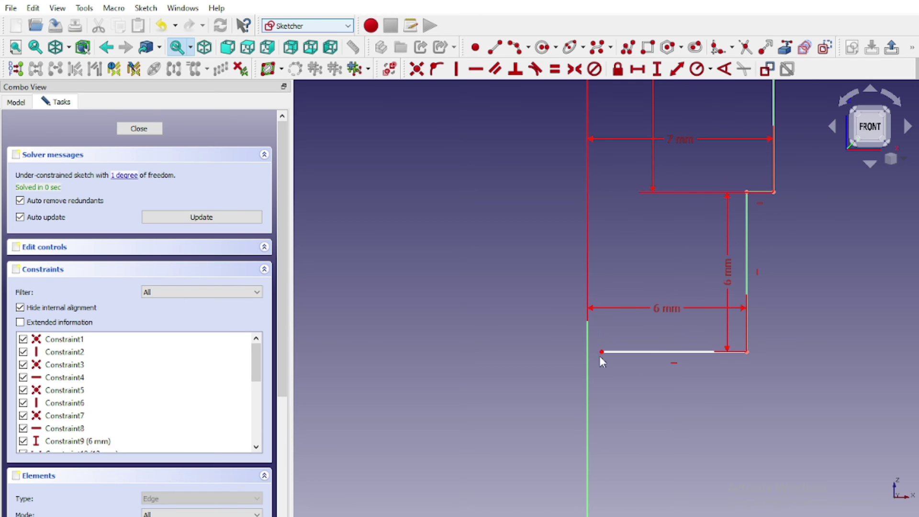
left_click(438, 71)
scroll(608, 342, "down", 1)
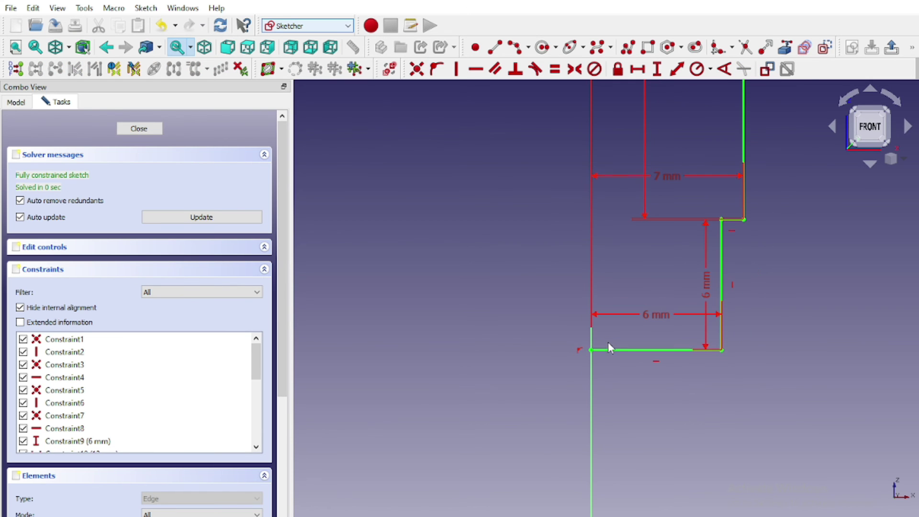
scroll(642, 430, "down", 2)
scroll(598, 268, "up", 3)
scroll(612, 248, "up", 2)
scroll(613, 249, "up", 1)
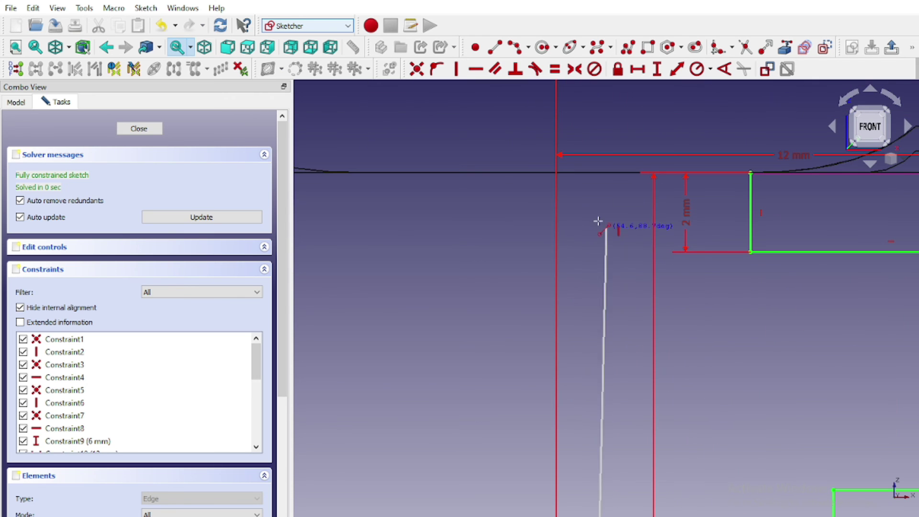
Draw a line along the head's bottom edge and make its end coincident with the neighbouring corner
left_click(562, 186)
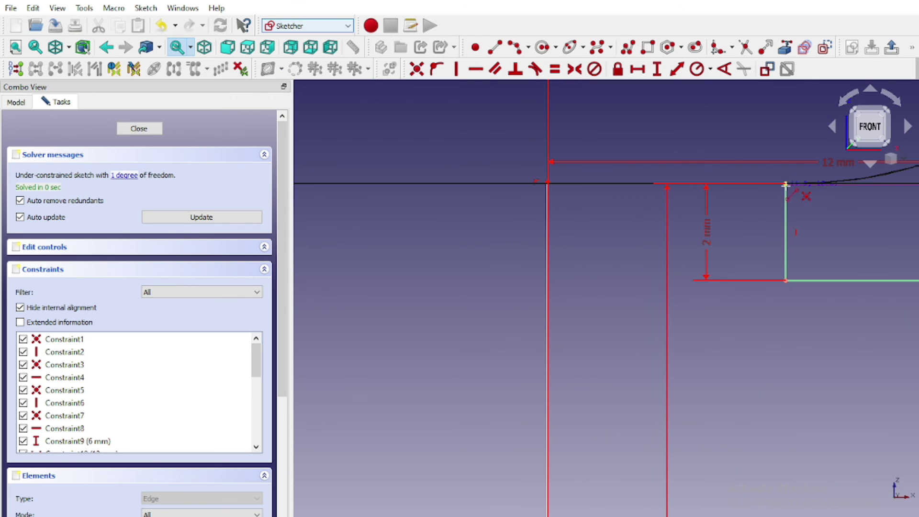
left_click(548, 184)
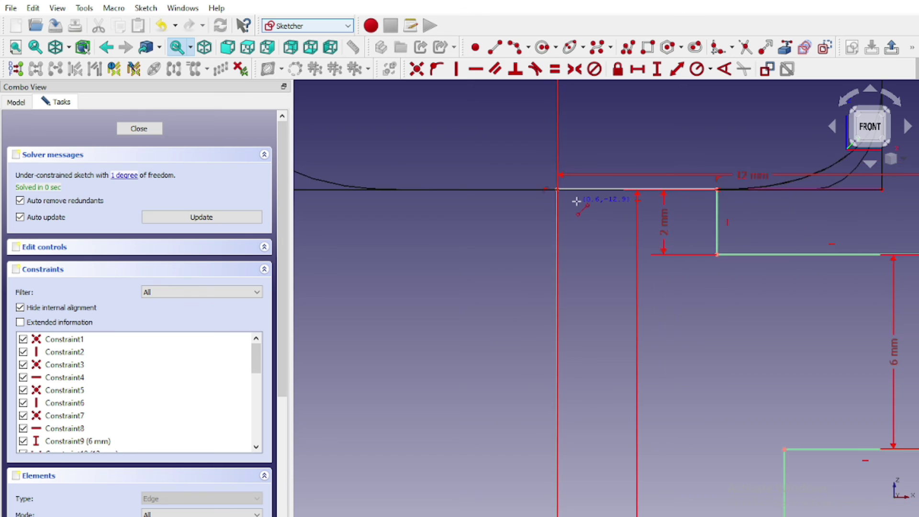
scroll(594, 206, "down", 1)
scroll(755, 191, "up", 1)
scroll(772, 193, "up", 3)
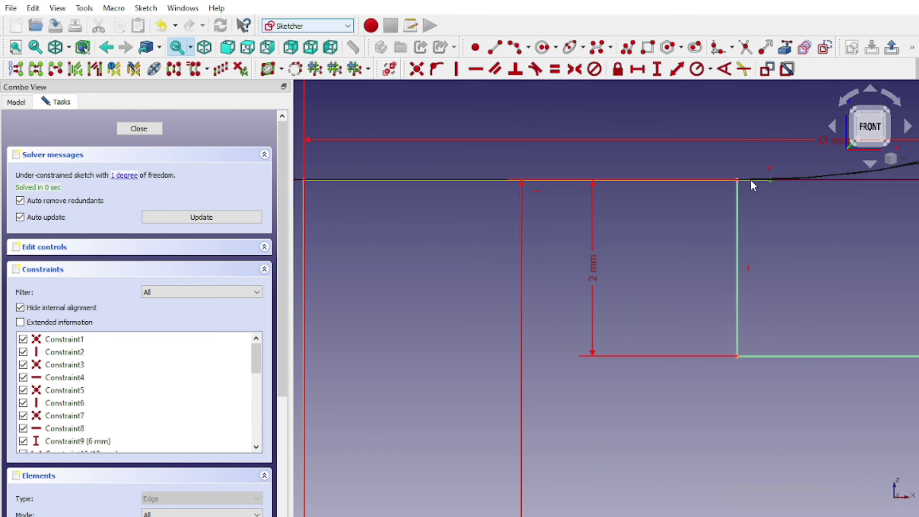
left_click(416, 70)
Pan and zoom across the sketch to check the bottom of the fully constrained profile
scroll(733, 283, "down", 3)
scroll(734, 271, "down", 4)
scroll(728, 230, "down", 2)
left_click_drag(723, 180, 767, 205)
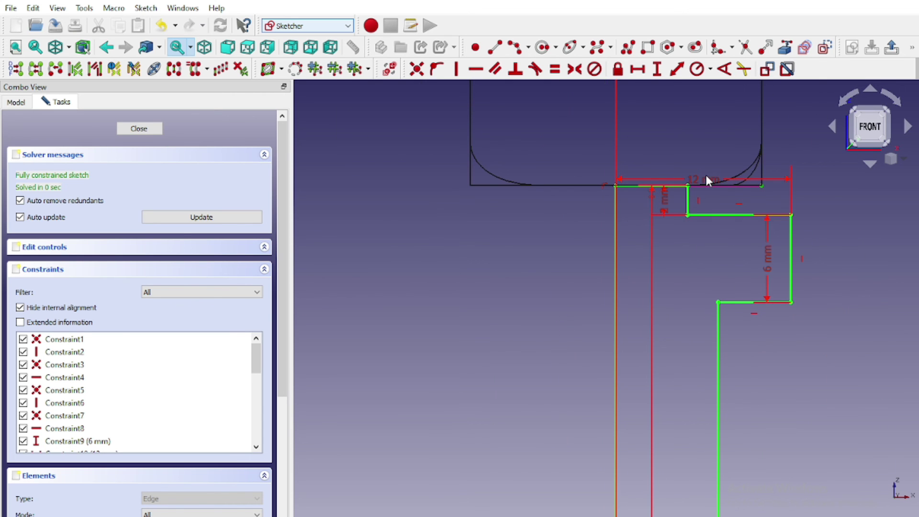
scroll(696, 231, "down", 2)
scroll(751, 359, "down", 2)
scroll(737, 345, "down", 2)
middle_click_drag(726, 329, 710, 200)
scroll(697, 337, "up", 2)
scroll(699, 331, "up", 1)
scroll(711, 268, "up", 1)
scroll(711, 275, "down", 1)
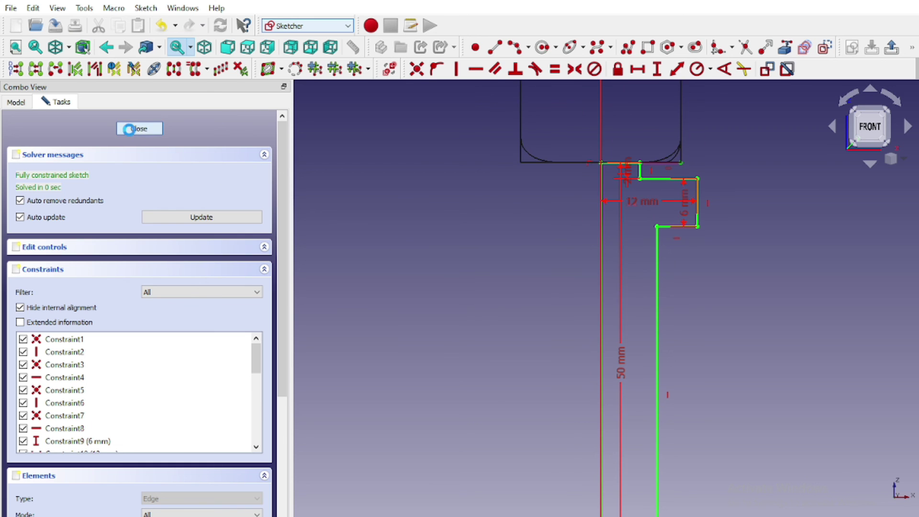
Revolve the collar sketch 360° about the sketch axis and show the model in Flat lines style
left_click(129, 129)
left_click(264, 68)
left_click(246, 178)
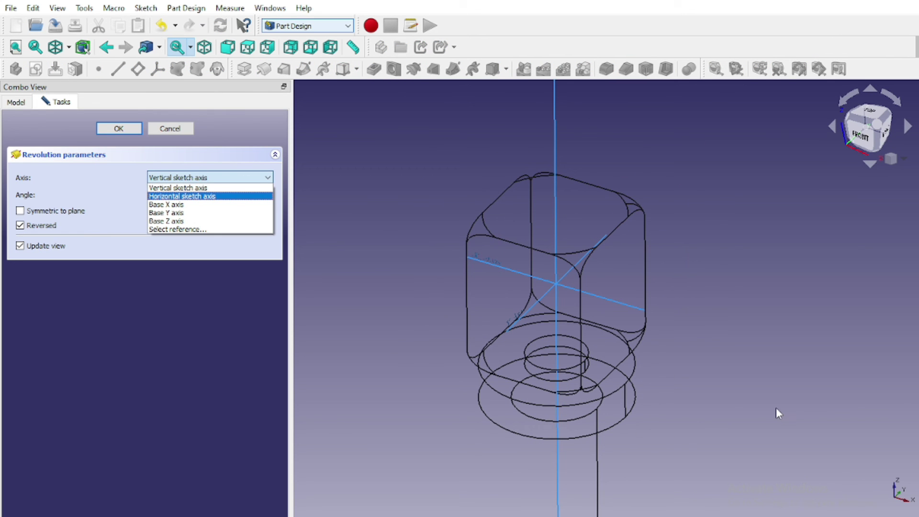
left_click(191, 221)
left_click(120, 130)
left_click(68, 46)
left_click(83, 148)
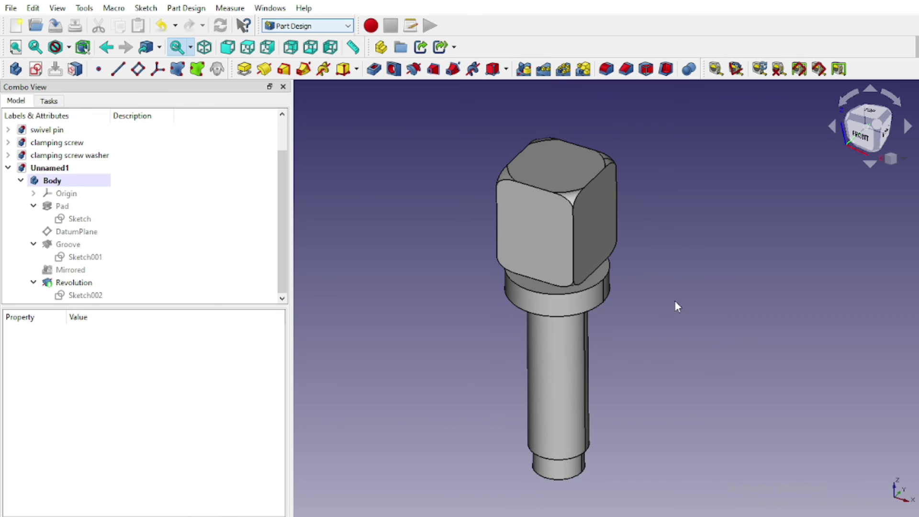